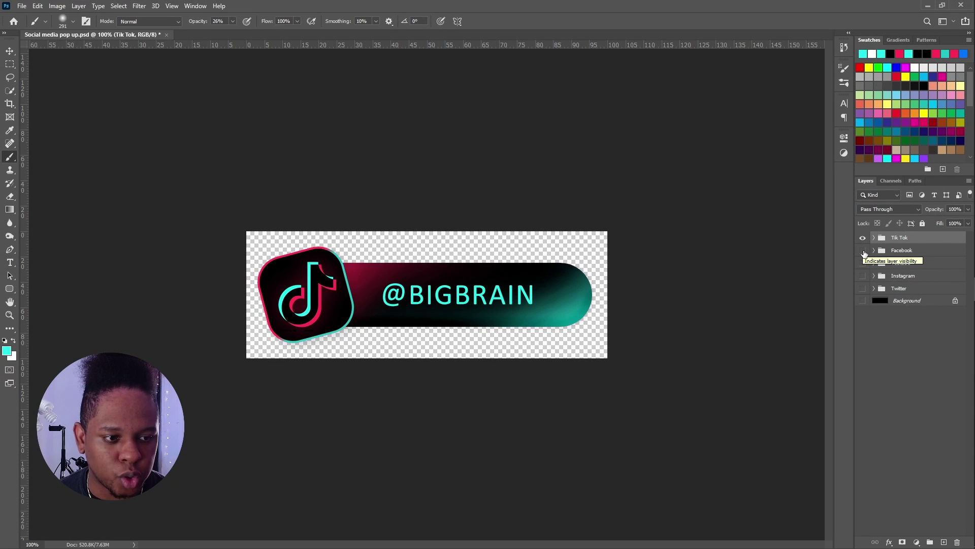
Step: Make the Facebook, Youtube, Instagram and Twitter layer groups visible
left_click(862, 249)
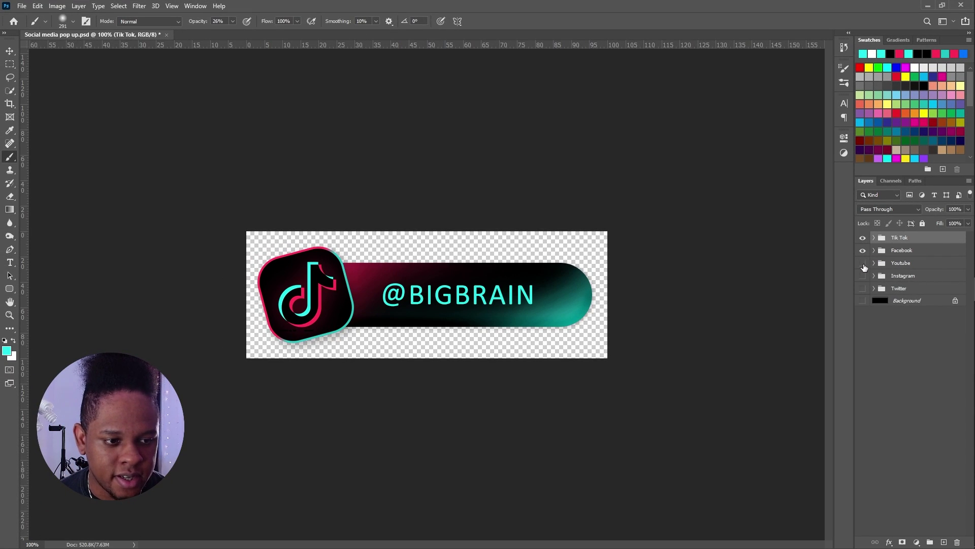
left_click(862, 263)
left_click(863, 275)
left_click(862, 288)
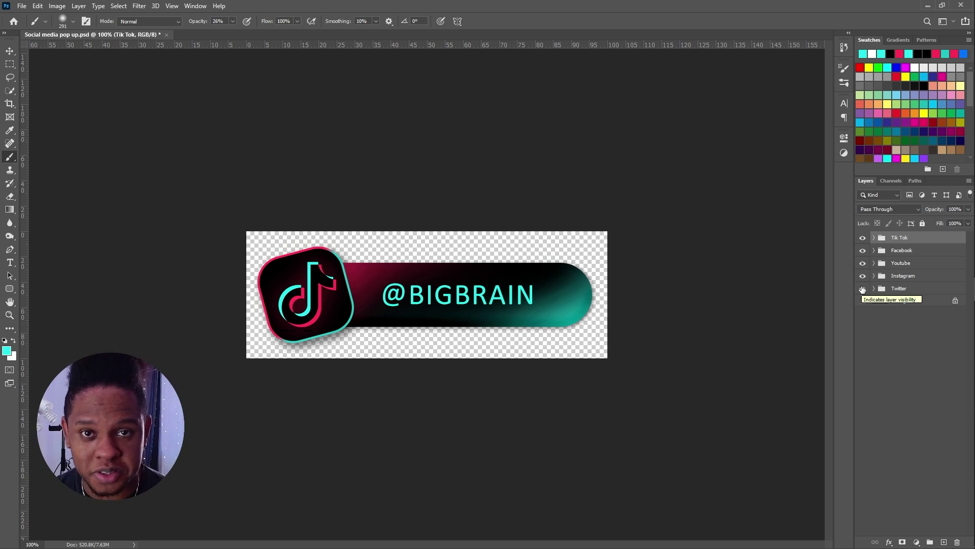
Step: Hide the Tik Tok, Facebook, Youtube and Instagram groups one after another, leaving only the Twitter banner showing
left_click(862, 238)
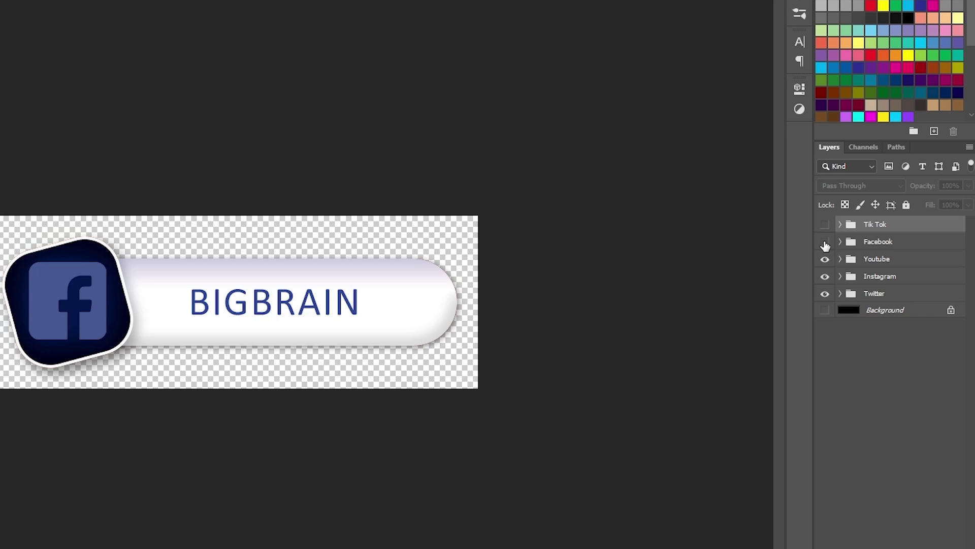
left_click(825, 242)
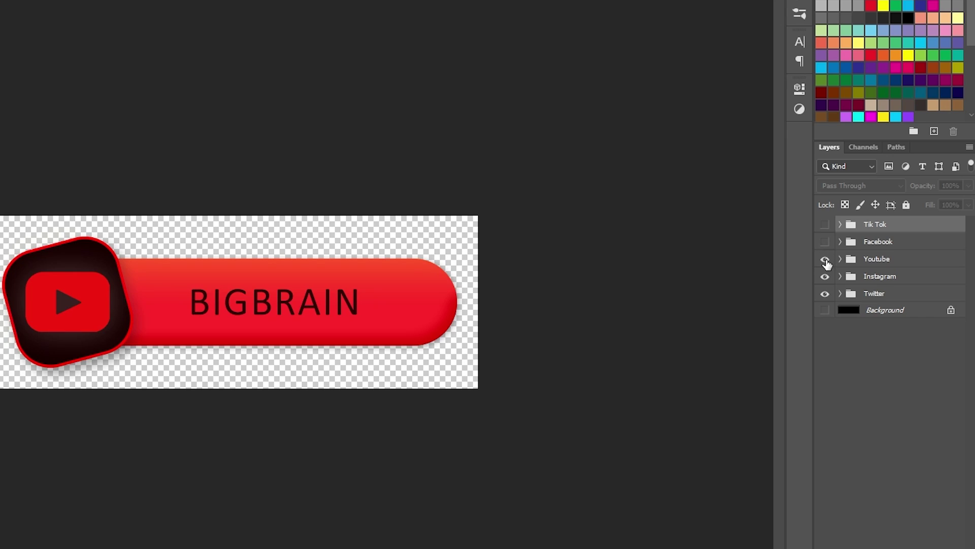
left_click(825, 260)
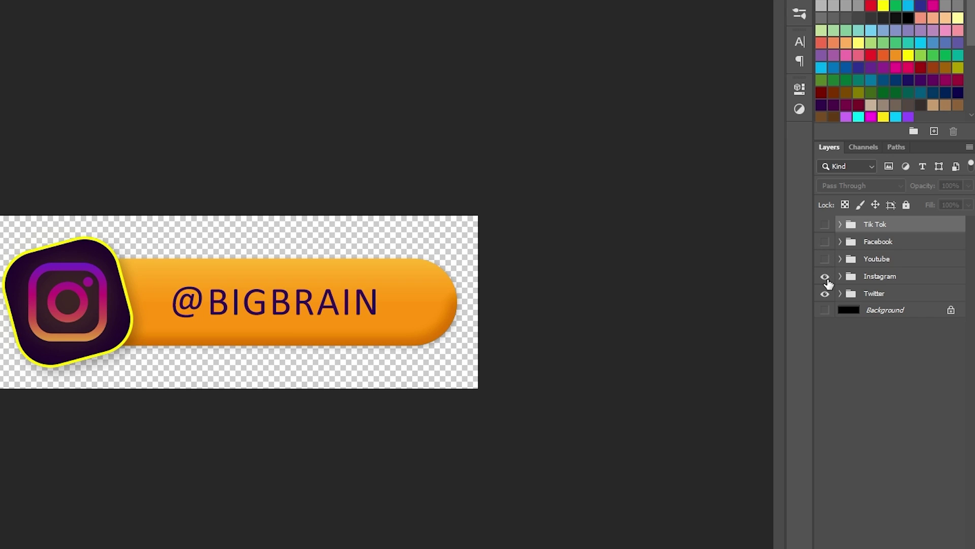
left_click(825, 277)
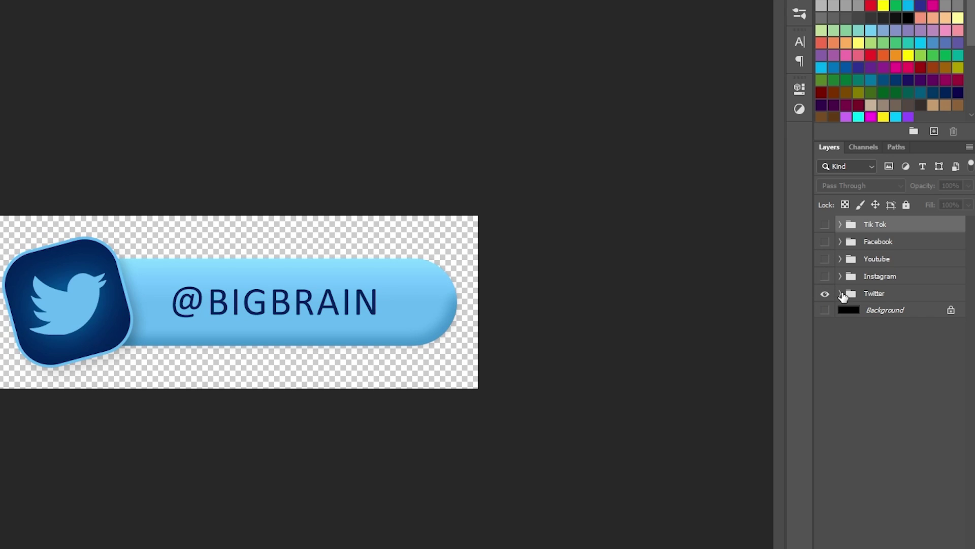
left_click(839, 295)
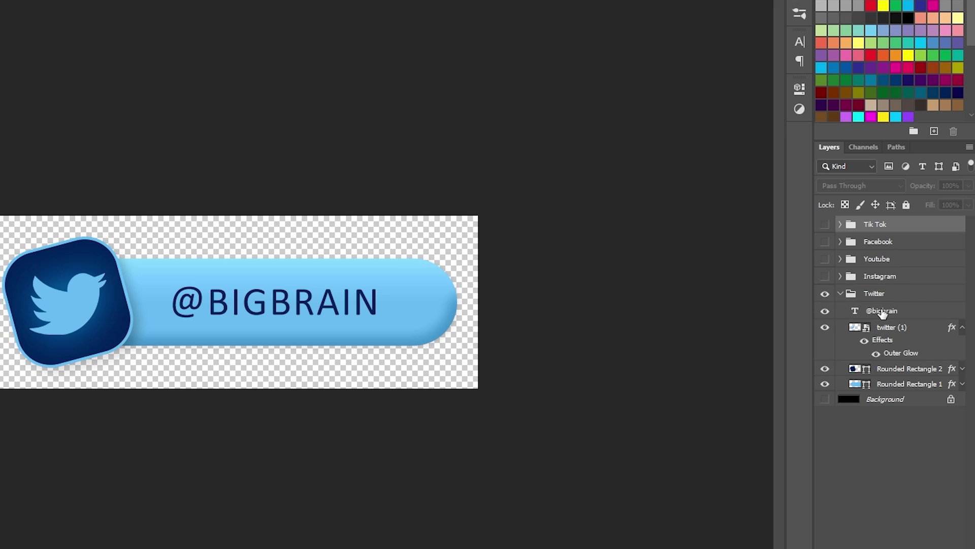
double_click(852, 310)
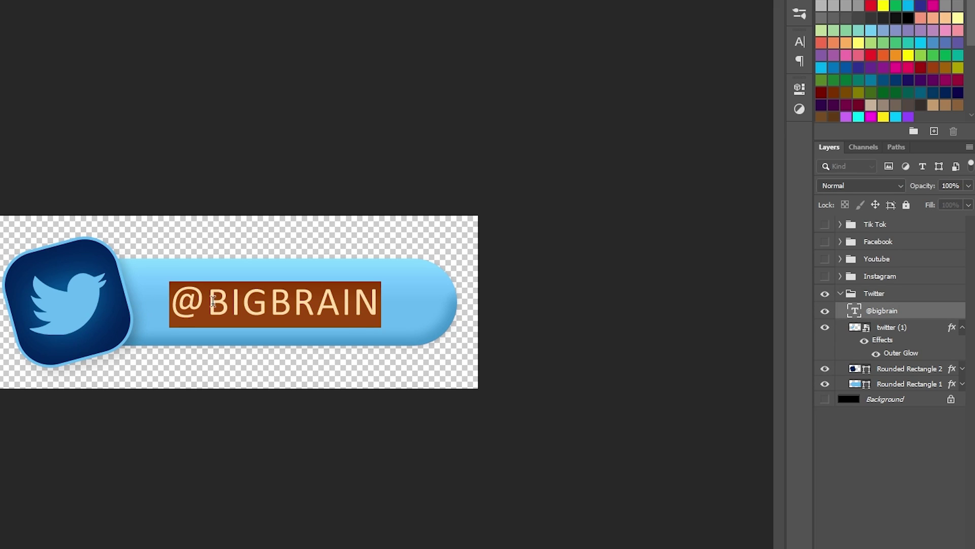
left_click_drag(208, 301, 378, 298)
type("LEVEL")
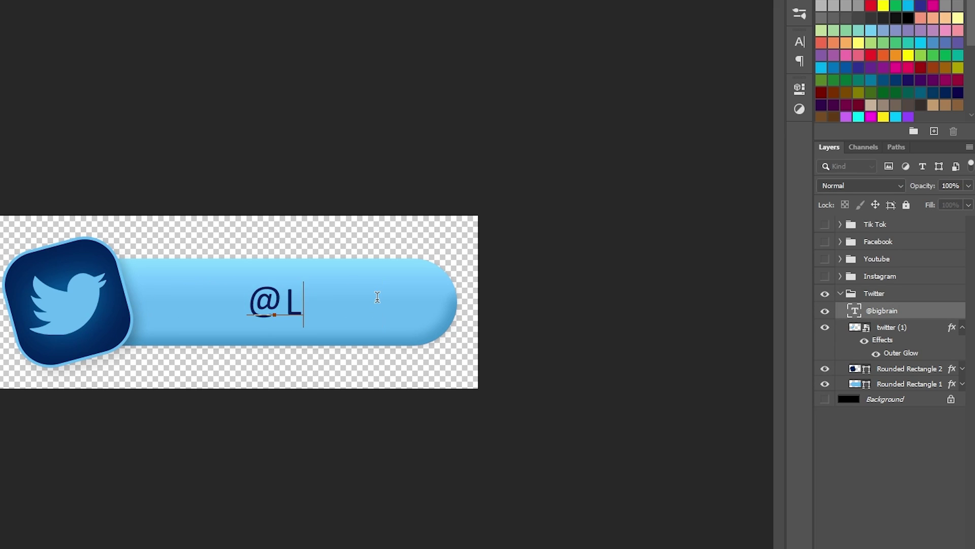
type("_PHOTO")
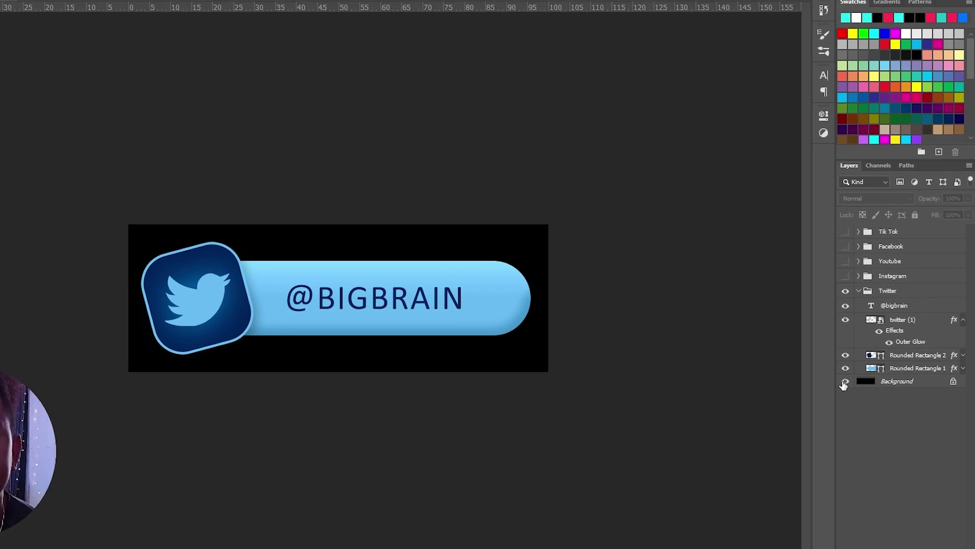
Step: Hide the Background layer and prepare to save the banner as a PNG in the PNG folder of Social pop up 2020
left_click(845, 381)
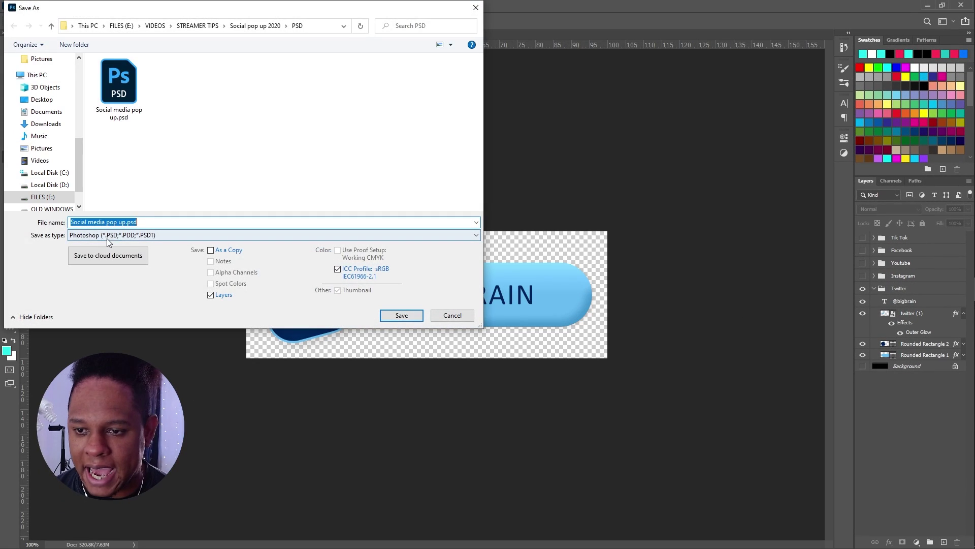
left_click(273, 234)
left_click(152, 379)
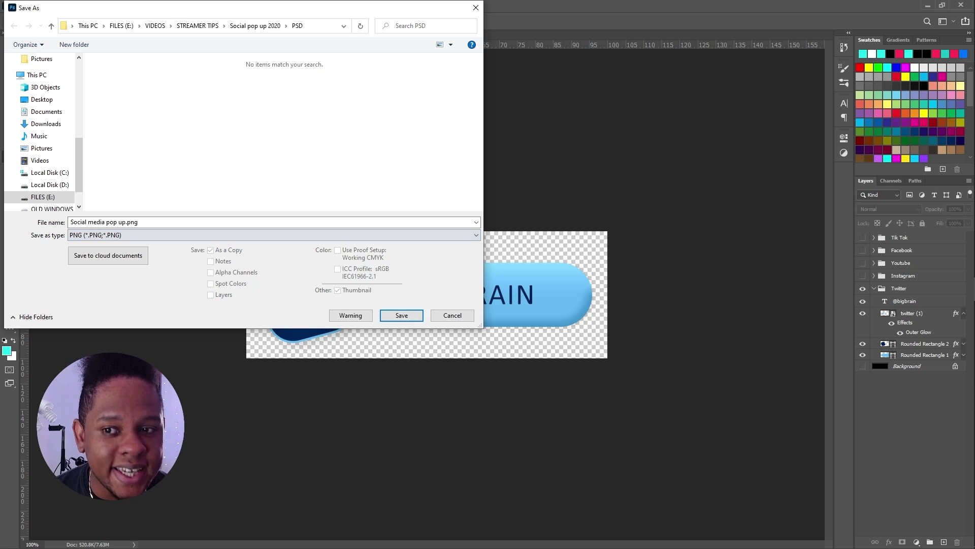
left_click(255, 26)
double_click(107, 70)
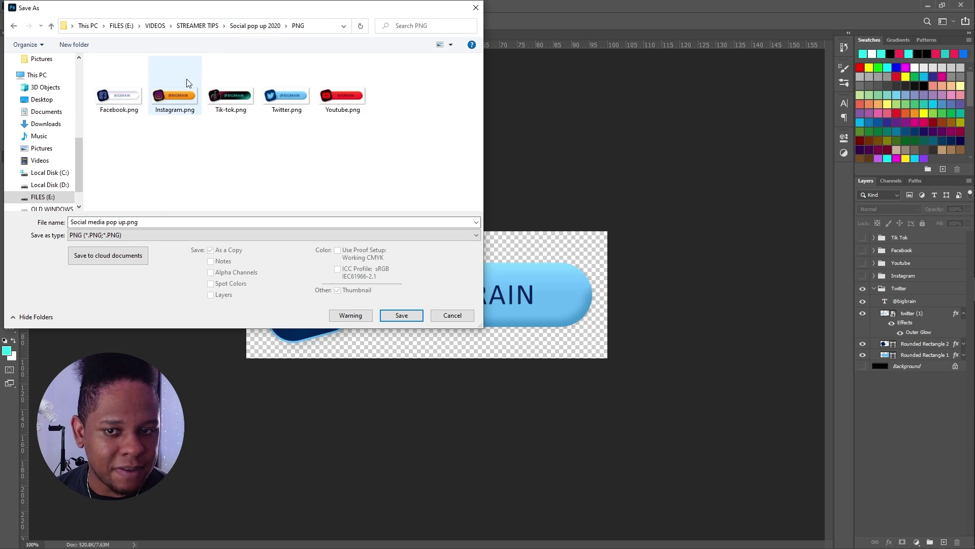
Step: View Facebook.png from the PNG folder in the photo viewer and page through the other exported banners
left_click(132, 108)
right_click(136, 112)
left_click(97, 121)
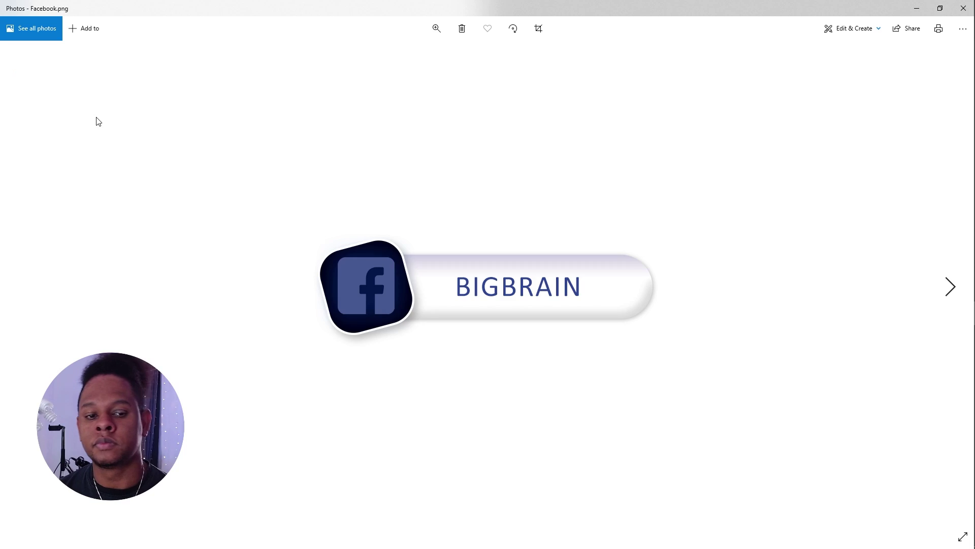
key("Right")
key("Right")
key("Right")
key("Right")
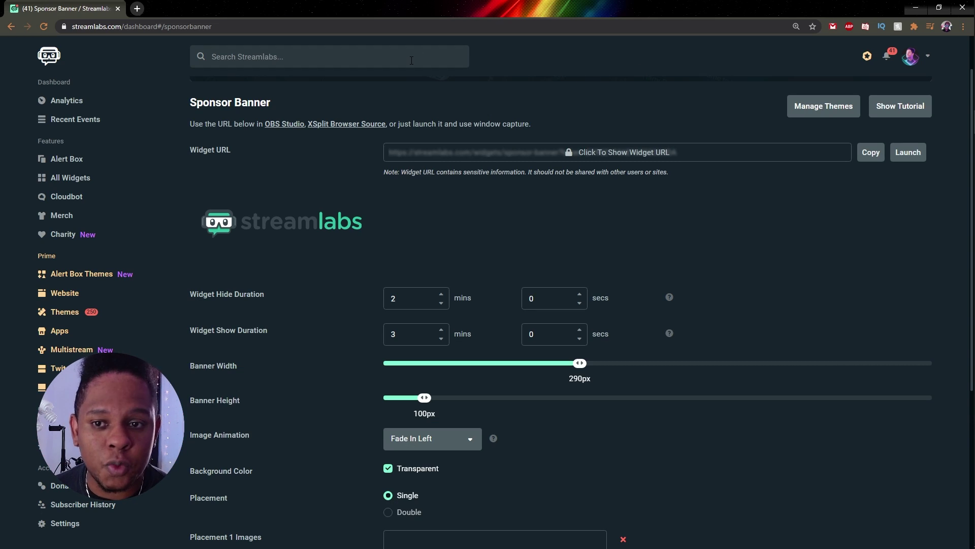
Step: Switch to the Streamlabs dashboard, search for "sponsor" and open the Sponsor Banner Settings
left_click(278, 57)
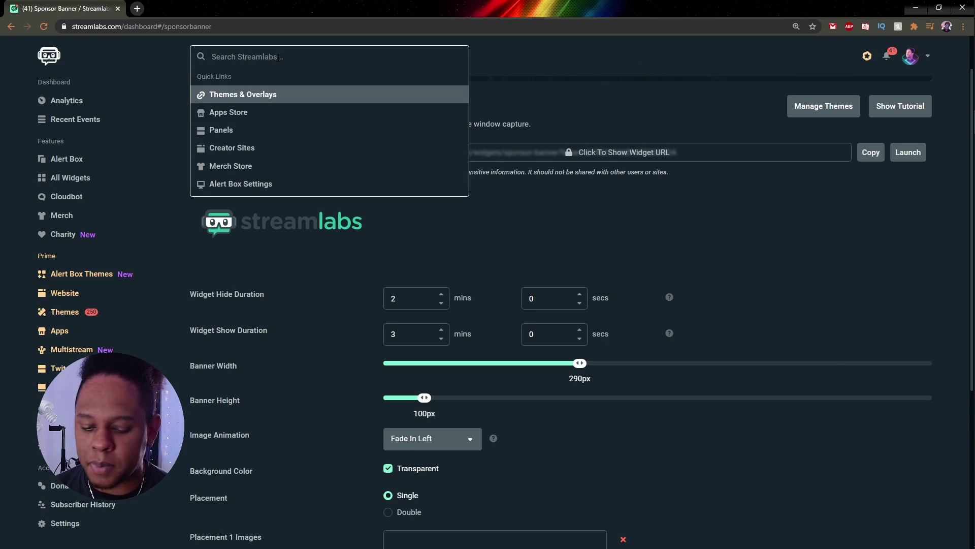
type("sponsor")
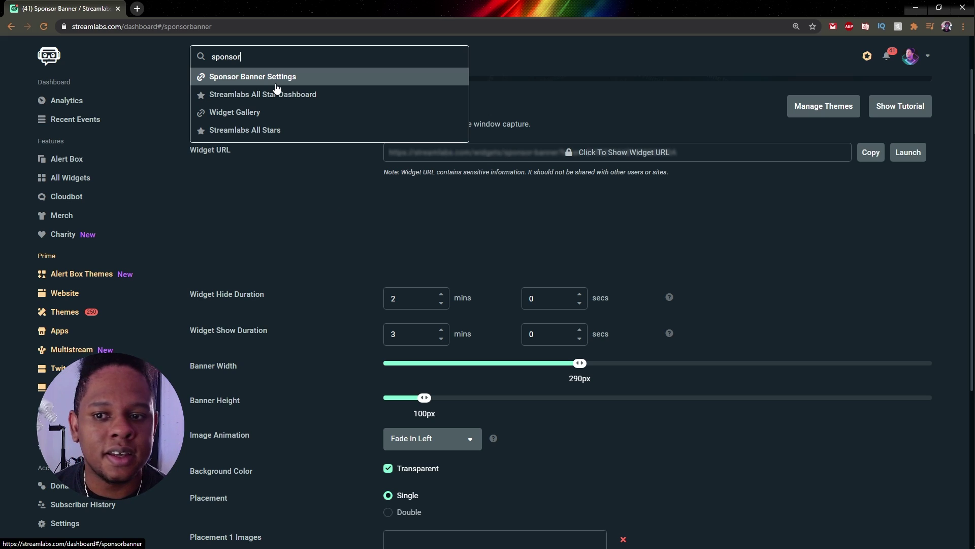
left_click(277, 85)
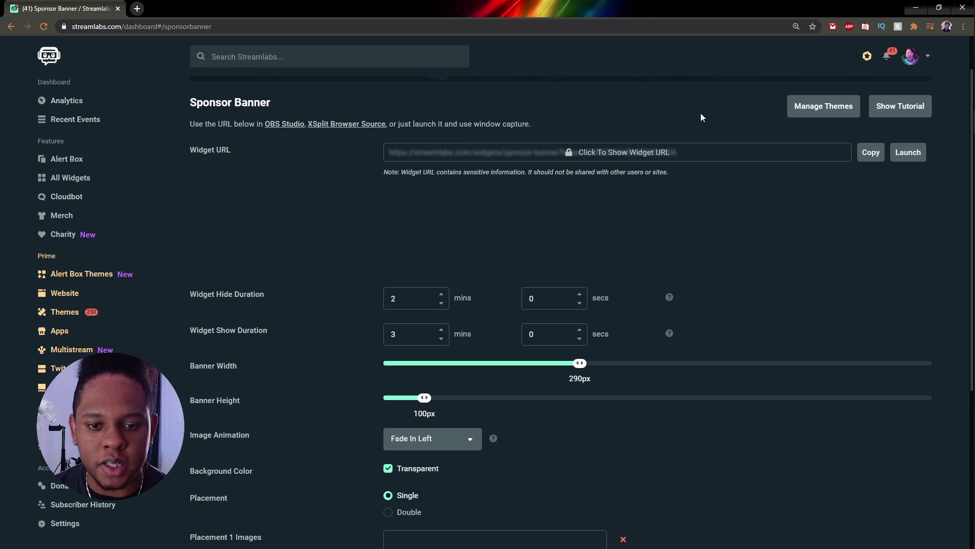
Step: Review the Sponsor Banner options, from the widget URL and durations down to the placement images
scroll(323, 156, "down", 3)
scroll(318, 160, "up", 3)
scroll(317, 166, "down", 2)
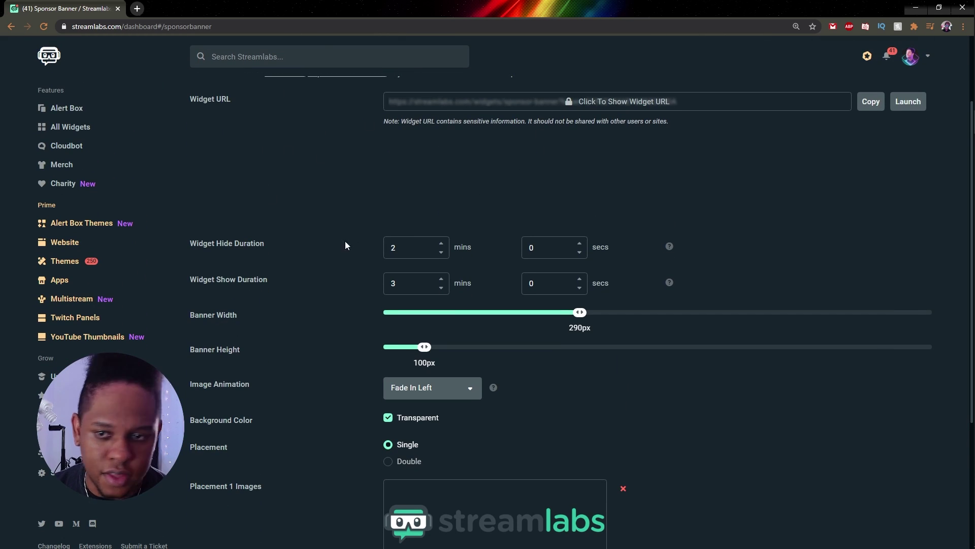
scroll(298, 208, "up", 2)
scroll(298, 208, "down", 4)
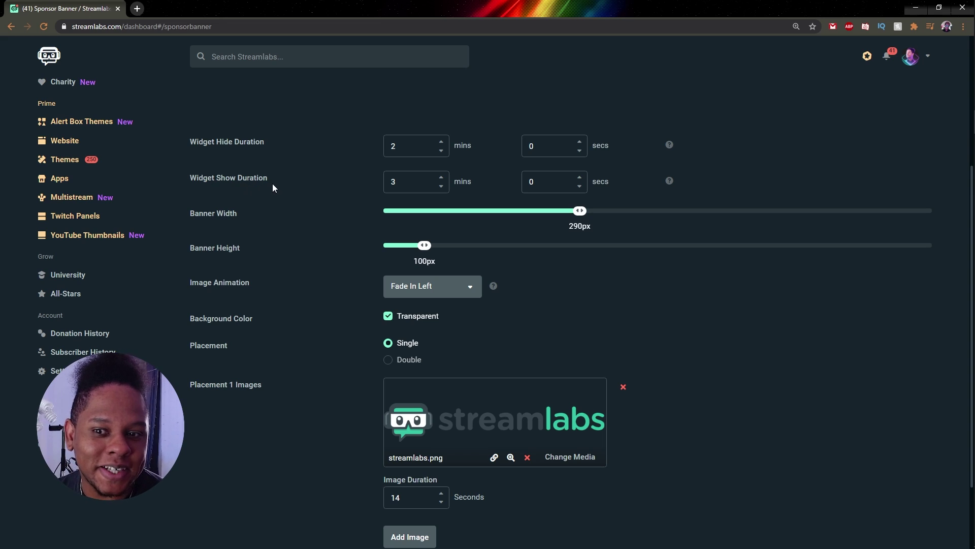
scroll(244, 183, "down", 2)
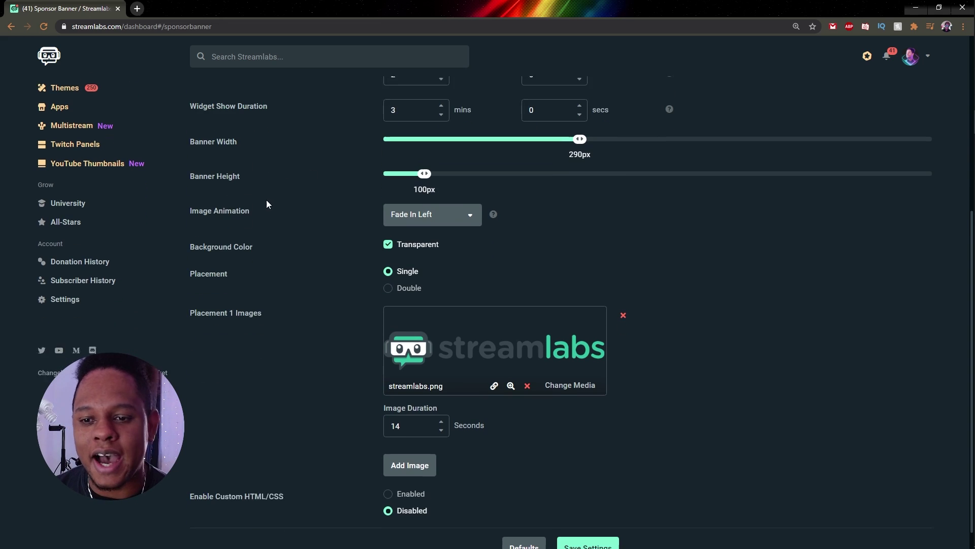
scroll(268, 204, "down", 1)
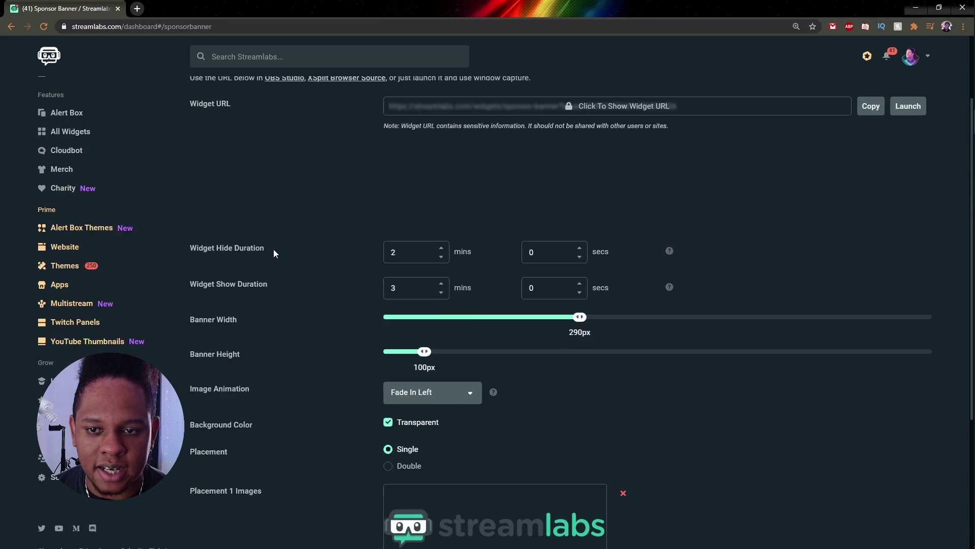
scroll(277, 251, "down", 5)
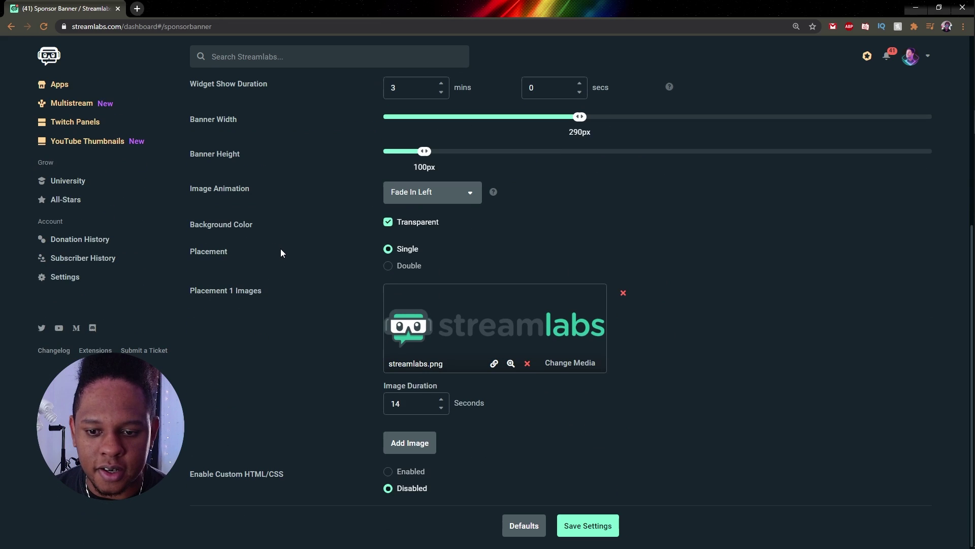
Step: Turn the banner's transparent background off and back on, then check the banner preview
left_click(388, 222)
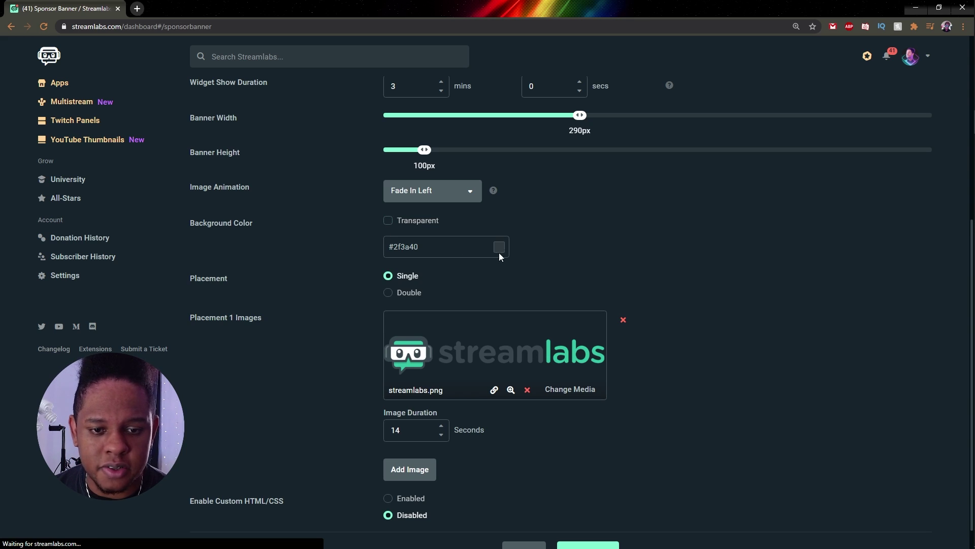
left_click(388, 220)
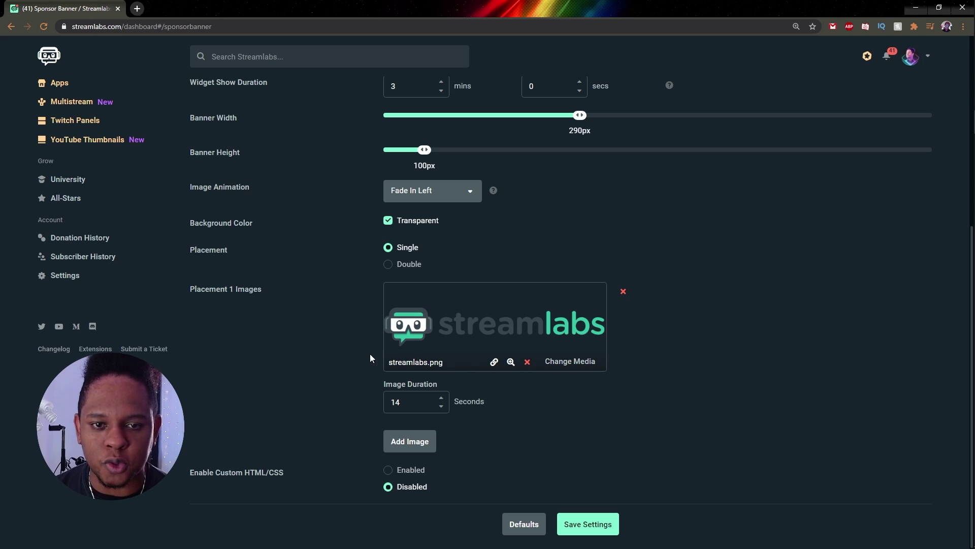
scroll(356, 354, "up", 4)
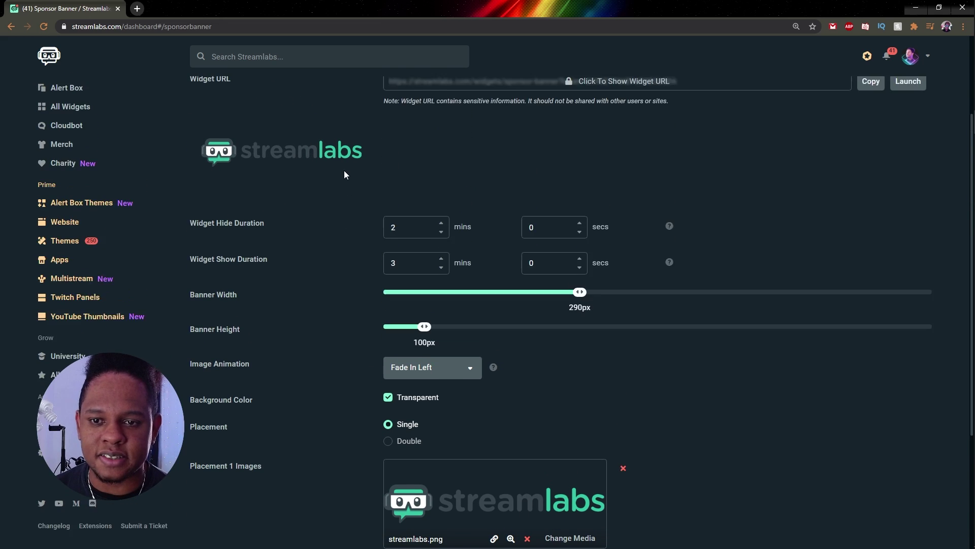
scroll(344, 174, "up", 2)
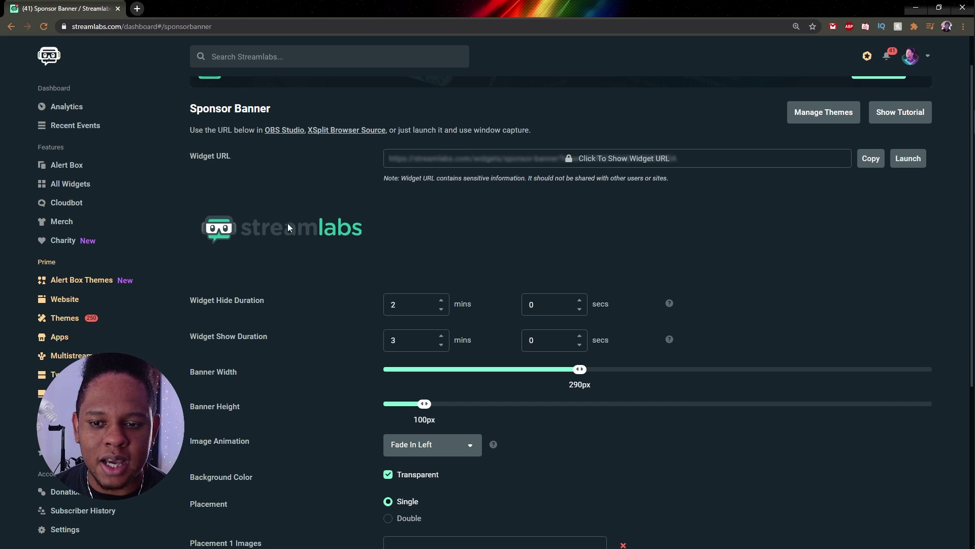
Step: Set the image animation to Bounce and save the settings
left_click(455, 450)
scroll(415, 389, "up", 3)
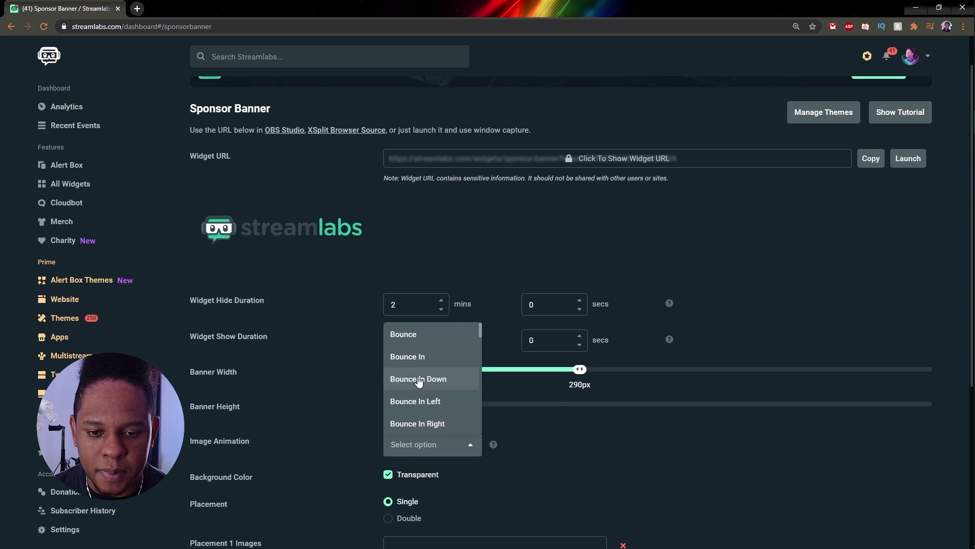
left_click(403, 334)
scroll(358, 319, "down", 5)
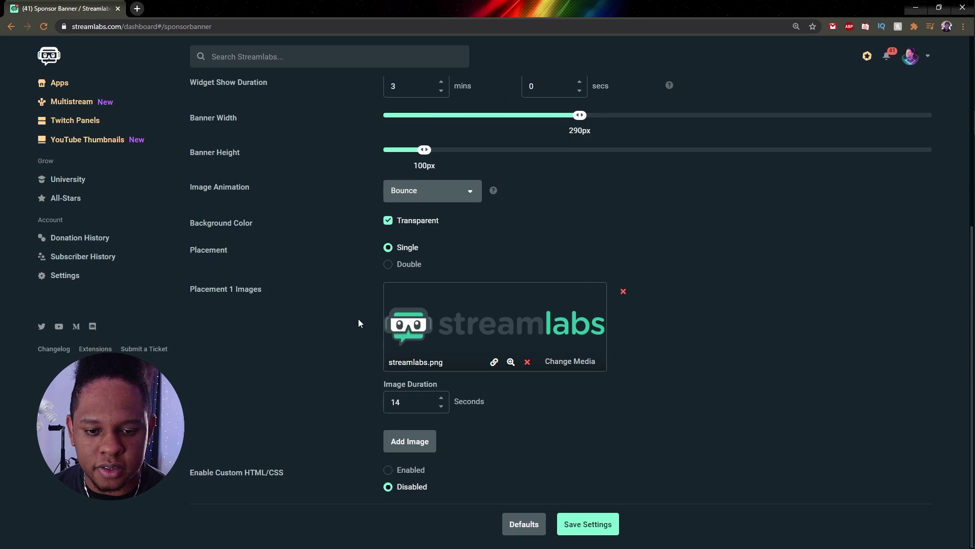
left_click(588, 523)
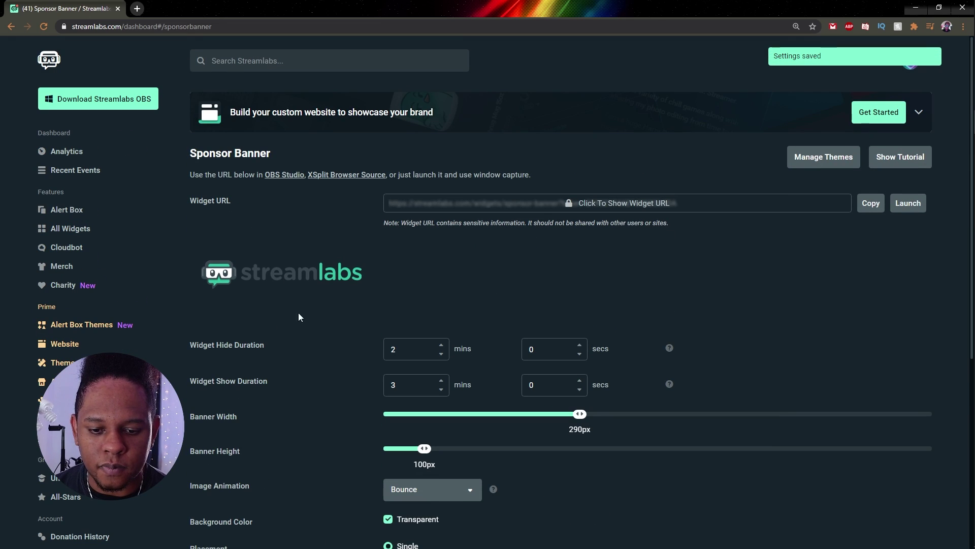
Step: Set the image animation to Bounce In and save the settings
left_click(467, 490)
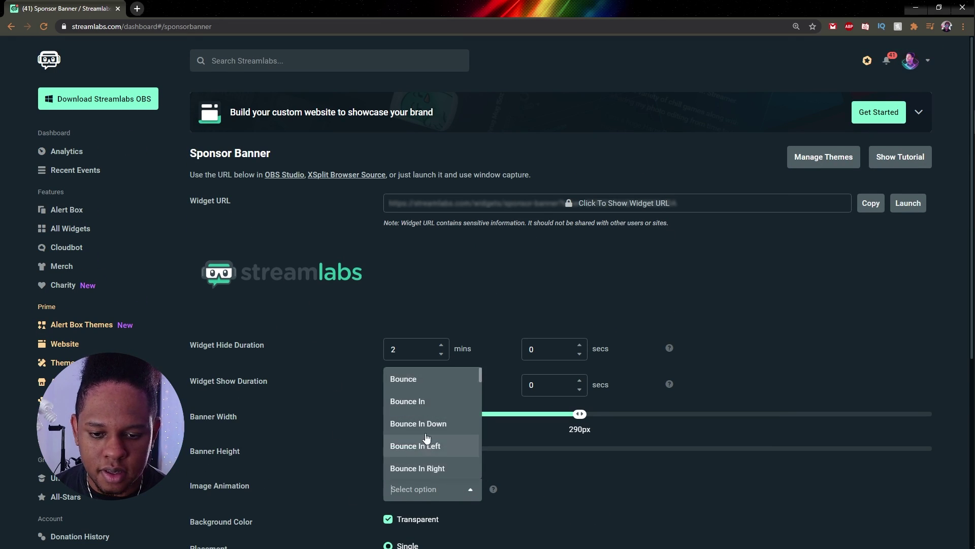
left_click(425, 402)
scroll(328, 388, "down", 6)
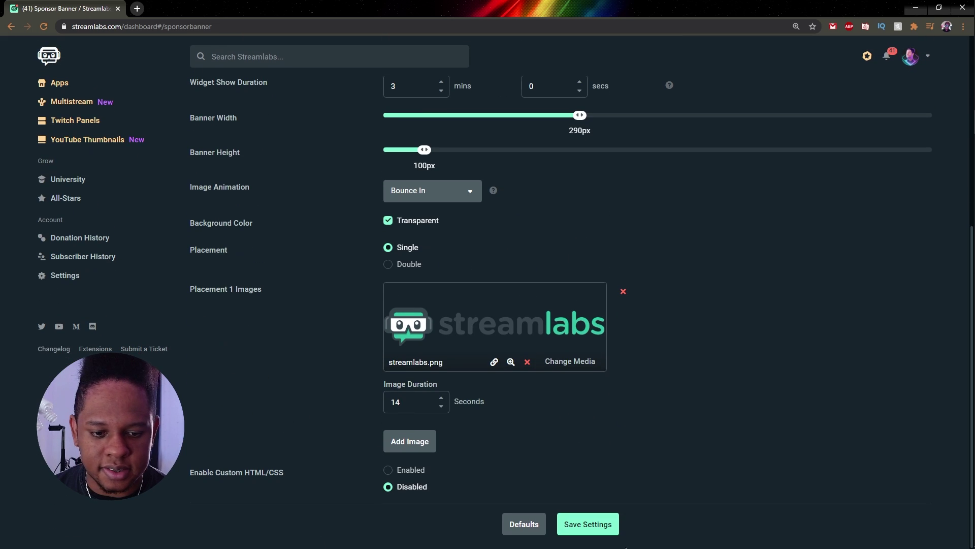
left_click(599, 528)
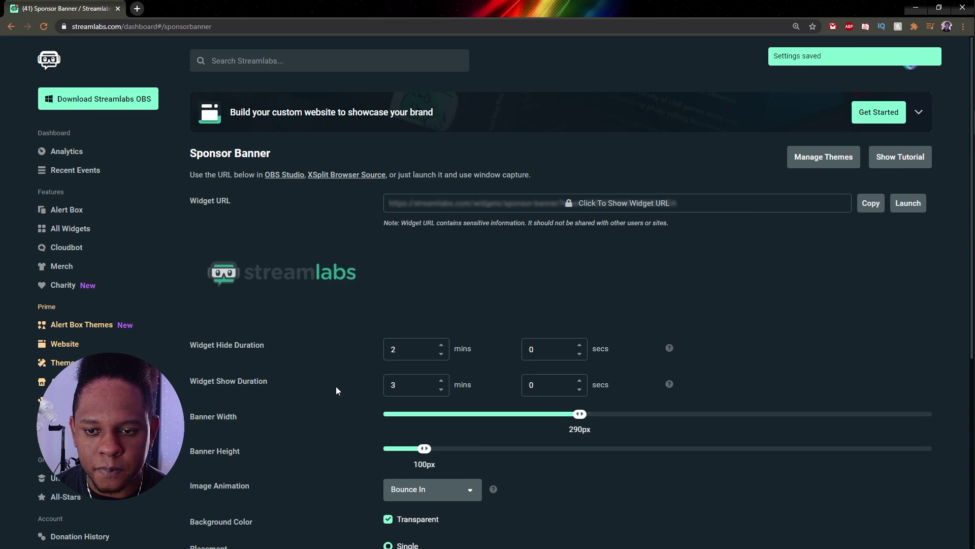
Step: Set the banner width to 715px and the banner height to 250px
scroll(321, 382, "down", 5)
scroll(313, 339, "up", 1)
key("alt+Tab")
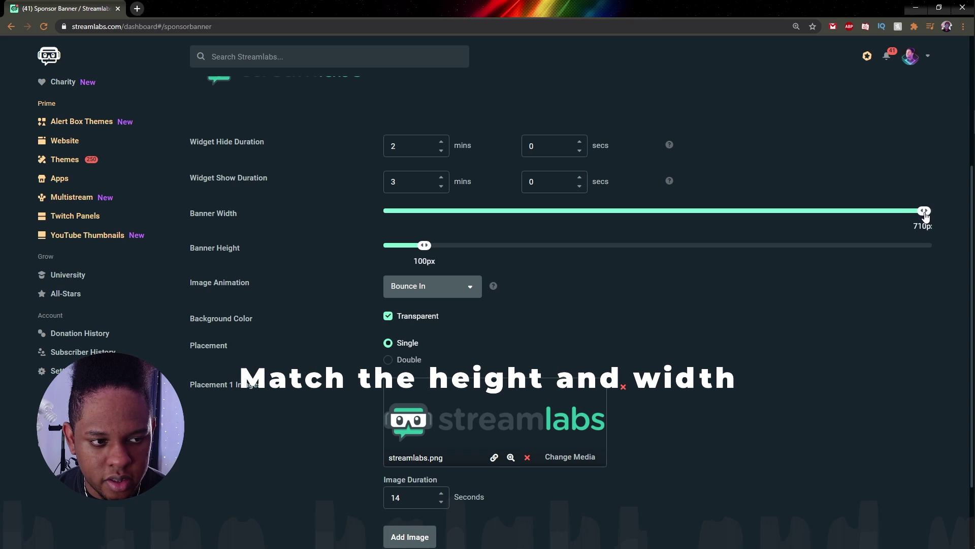
left_click_drag(925, 216, 928, 216)
left_click_drag(424, 246, 547, 272)
scroll(289, 255, "down", 6)
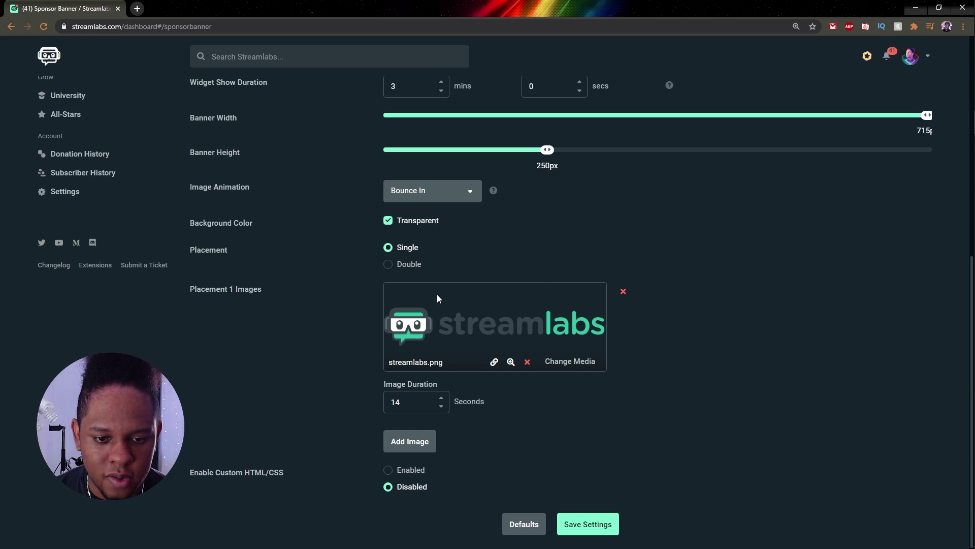
Step: Open the media gallery for the placement image and try to upload the five social banner PNGs together
left_click(570, 361)
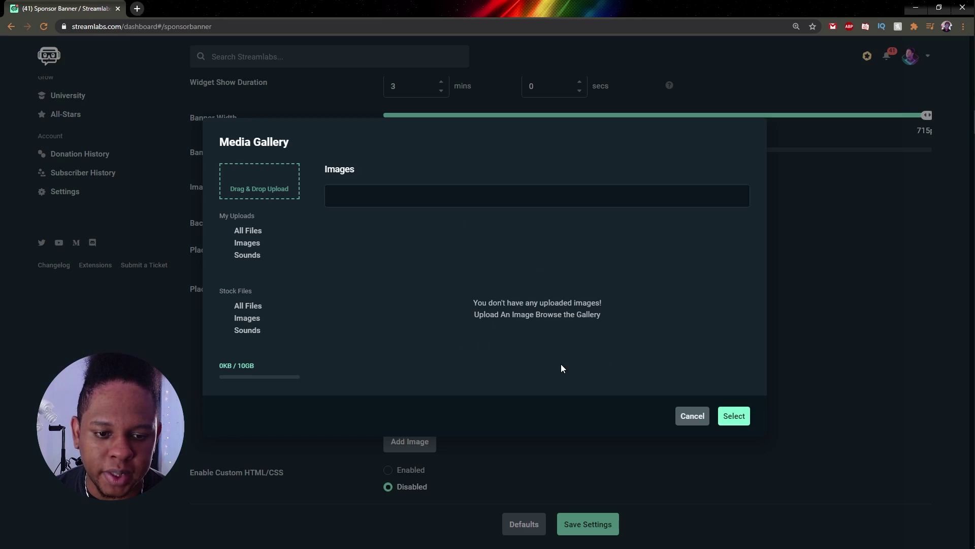
left_click(252, 188)
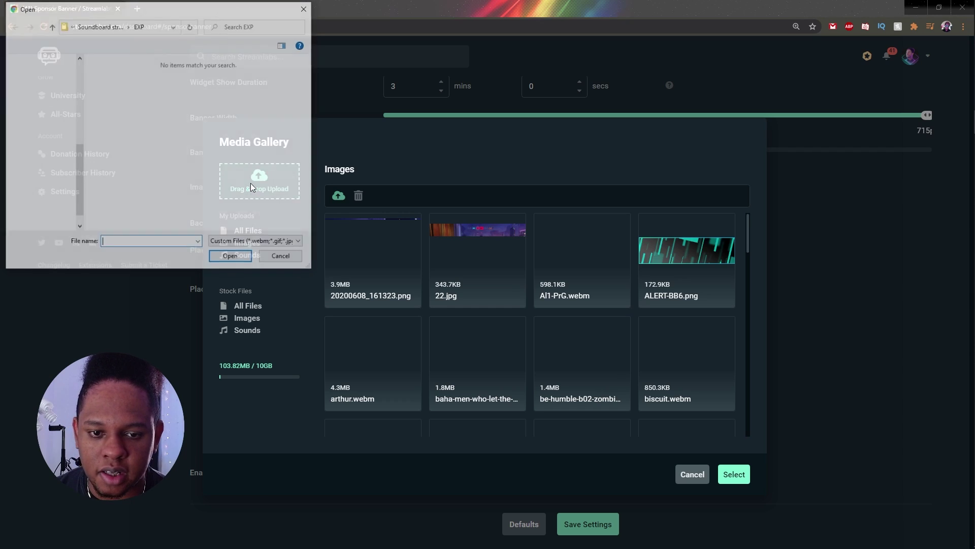
scroll(46, 137, "up", 5)
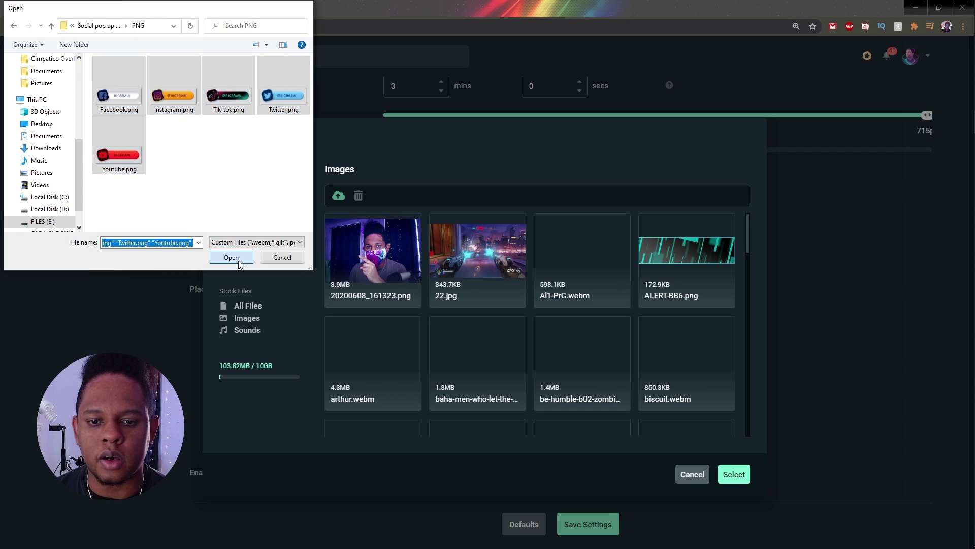
left_click(231, 258)
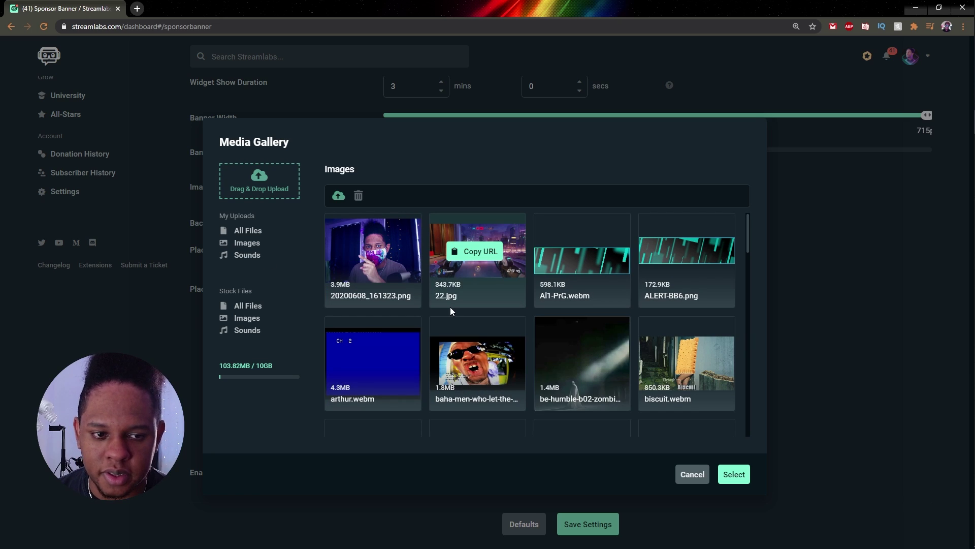
scroll(451, 311, "down", 6)
scroll(451, 311, "up", 6)
scroll(450, 311, "down", 7)
scroll(450, 311, "down", 10)
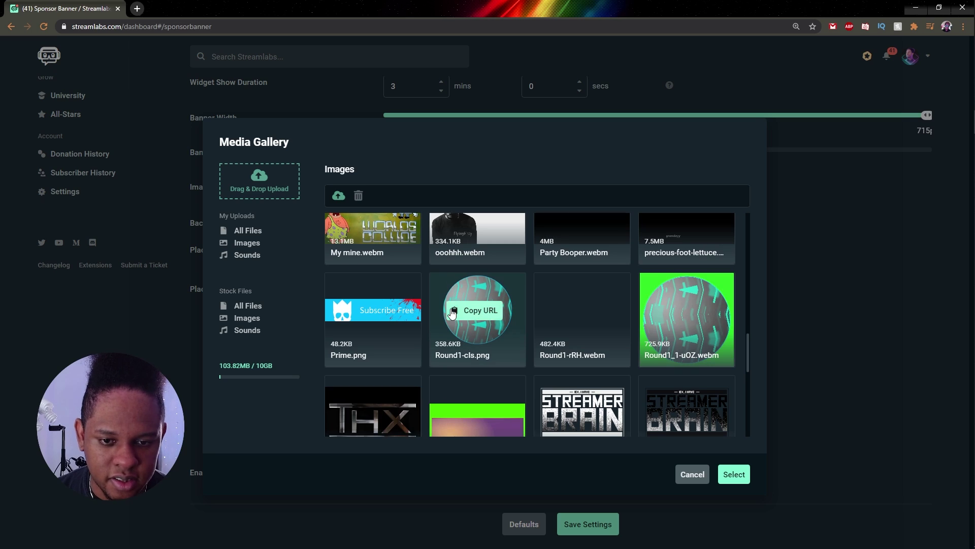
scroll(605, 385, "up", 20)
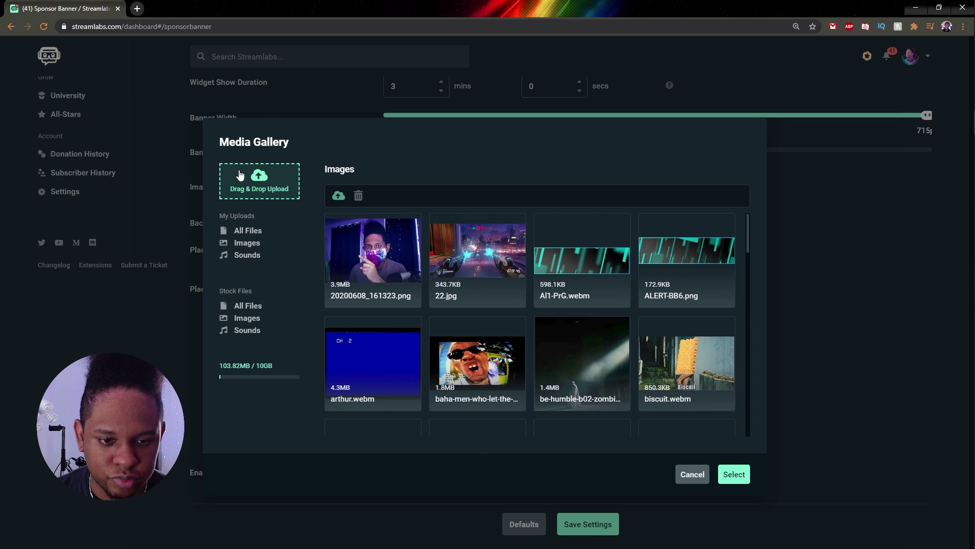
Step: Upload Facebook.png, Instagram.png, Tik-tok.png, Twitter.png and Youtube.png to the media gallery one at a time
left_click(241, 174)
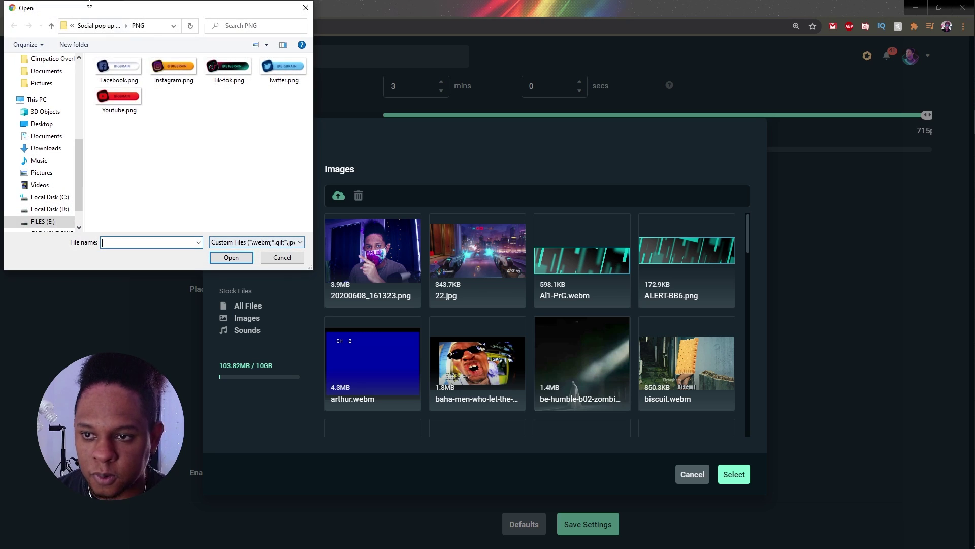
double_click(144, 99)
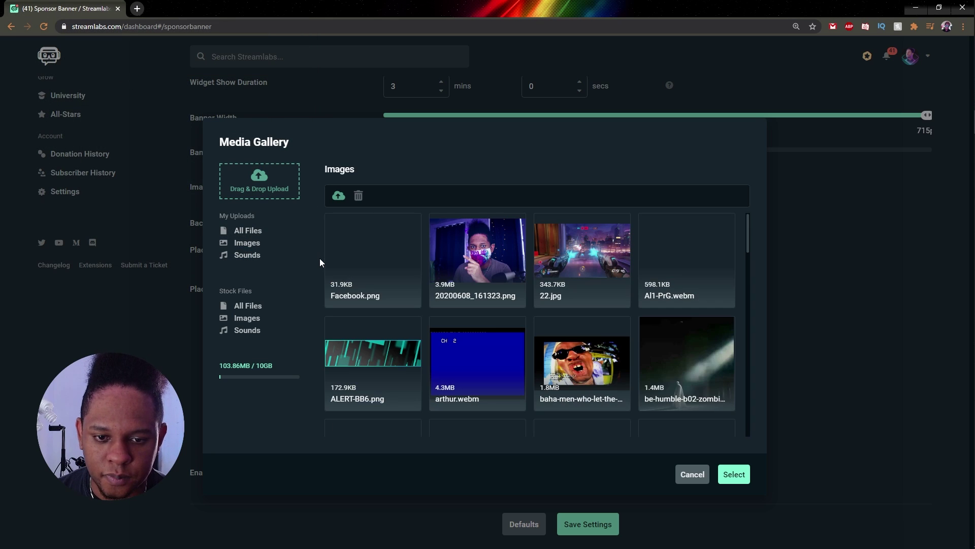
left_click(249, 182)
double_click(173, 97)
left_click(237, 192)
left_click(222, 98)
left_click(231, 258)
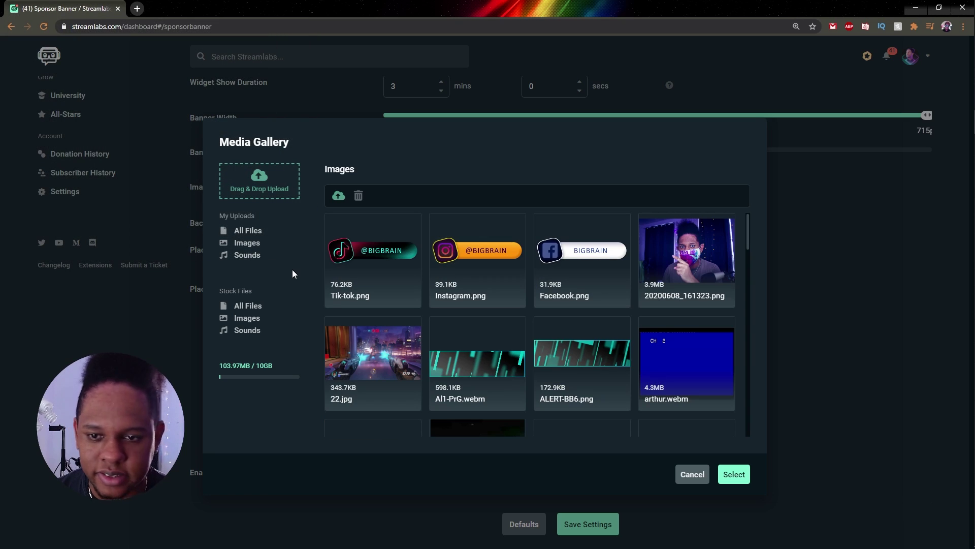
left_click(258, 179)
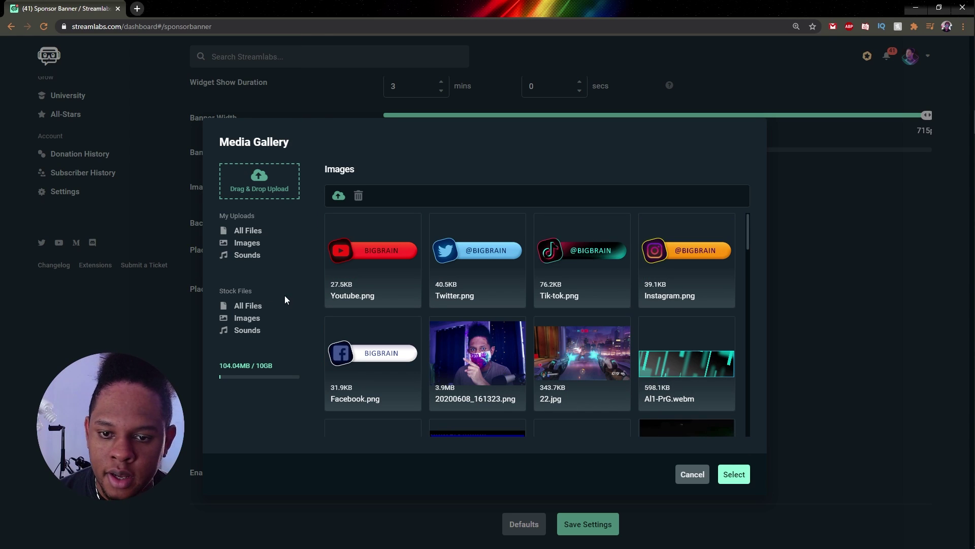
Step: Use Twitter.png from the media gallery as the first placement image
mouse_move(651, 256)
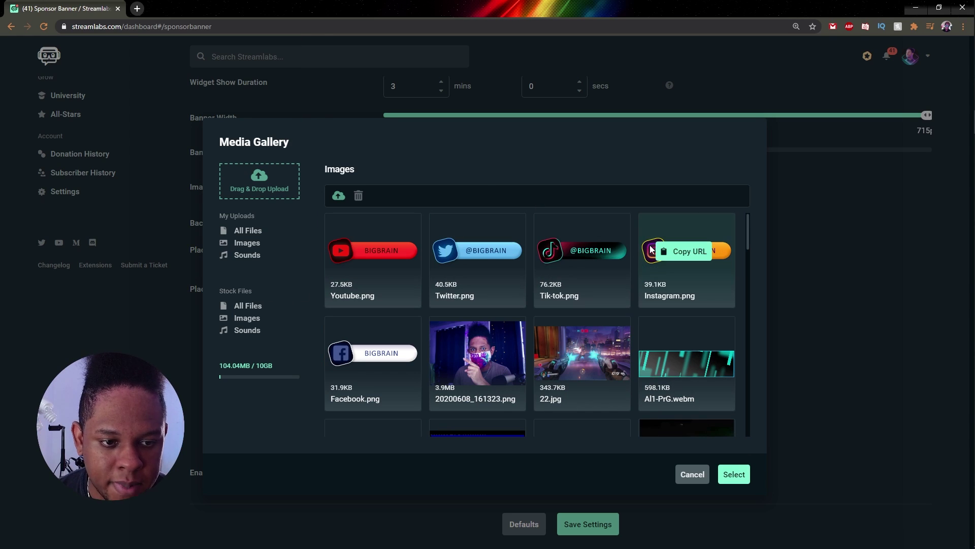
mouse_move(478, 265)
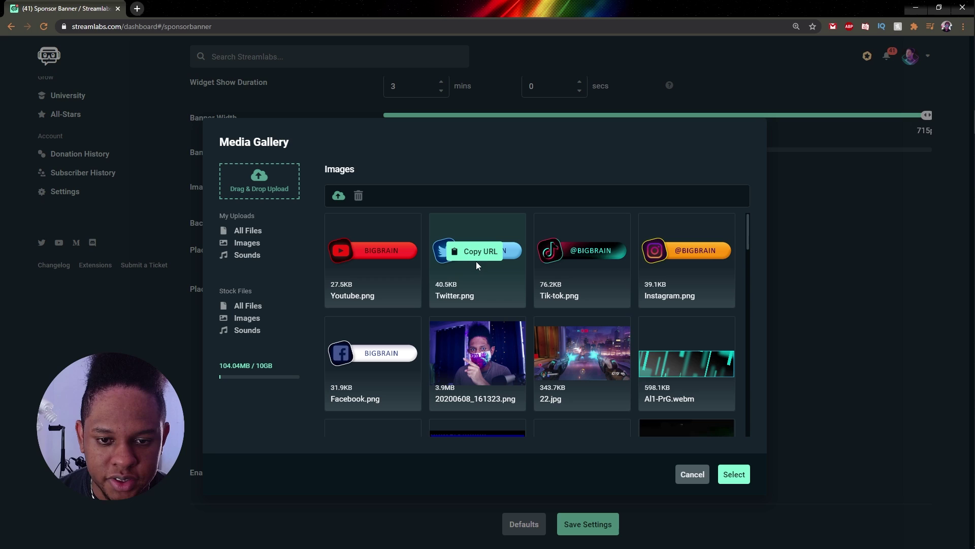
left_click(449, 279)
left_click(733, 476)
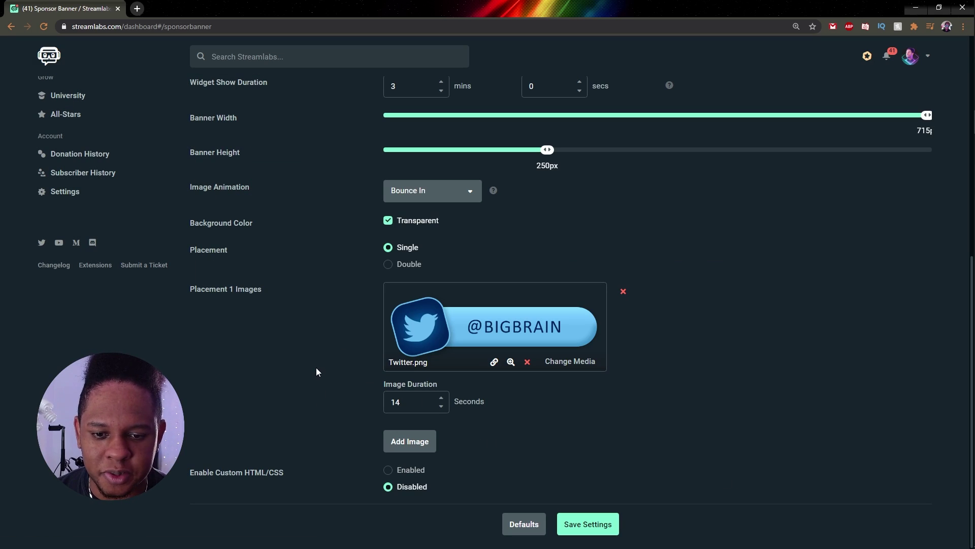
Step: Set the Twitter banner's image duration to 2 seconds
left_click(398, 402)
key("BackSpace")
type("5")
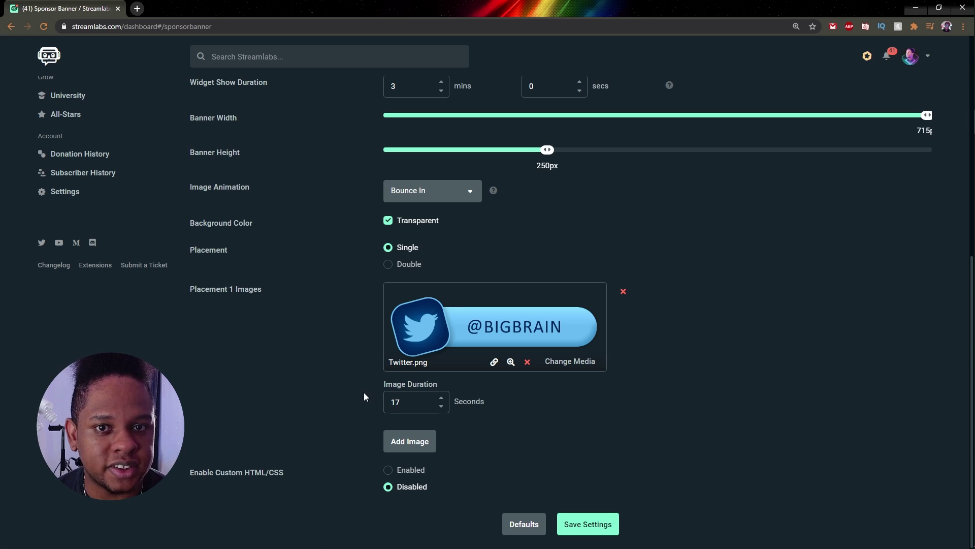
double_click(412, 401)
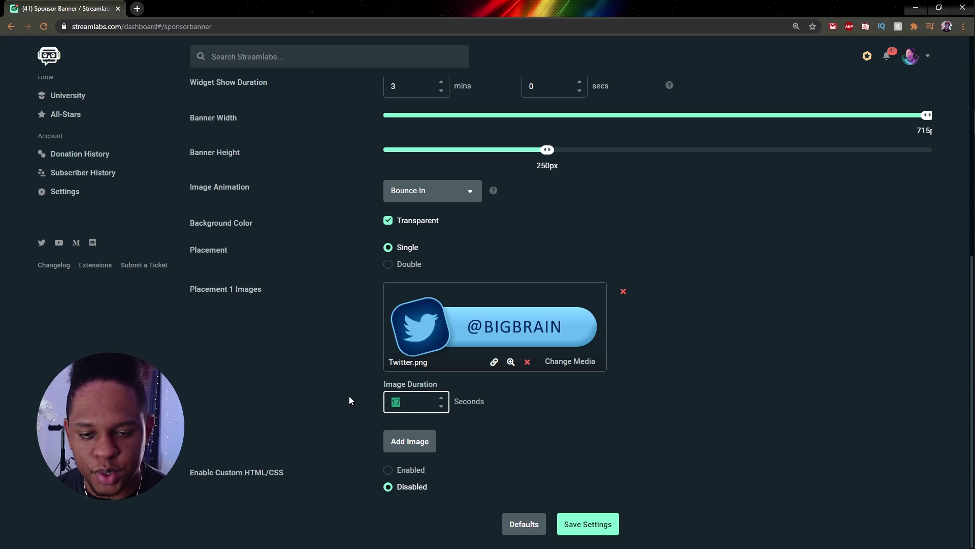
type("5")
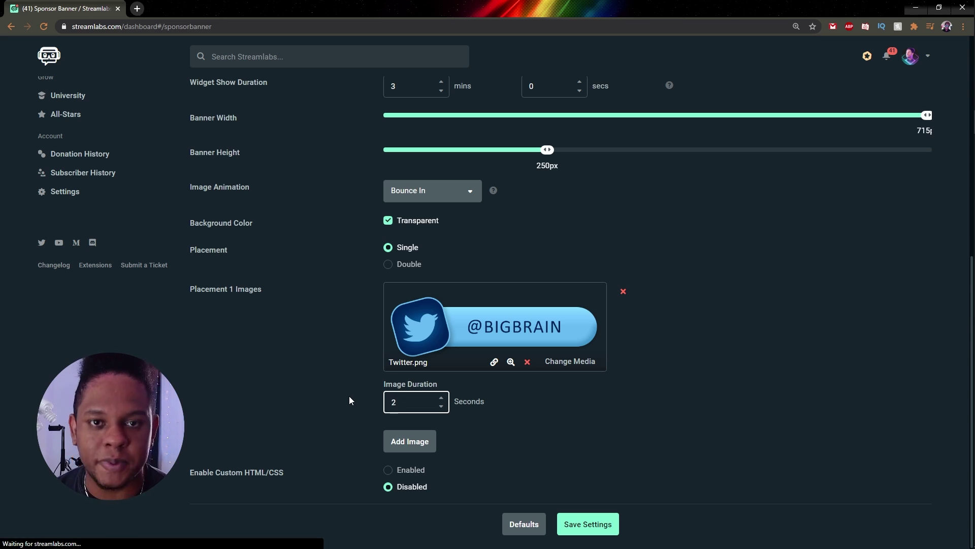
left_click(355, 342)
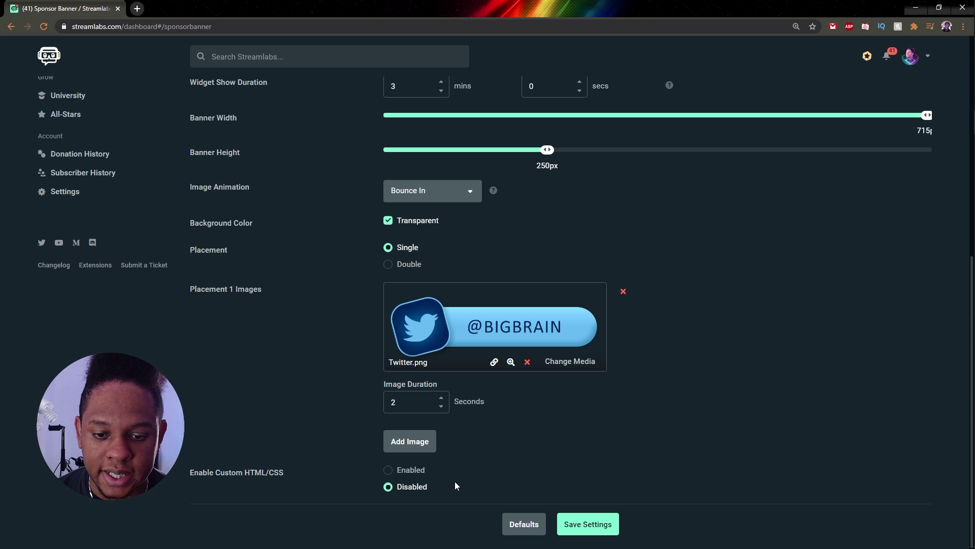
left_click(406, 441)
left_click(581, 360)
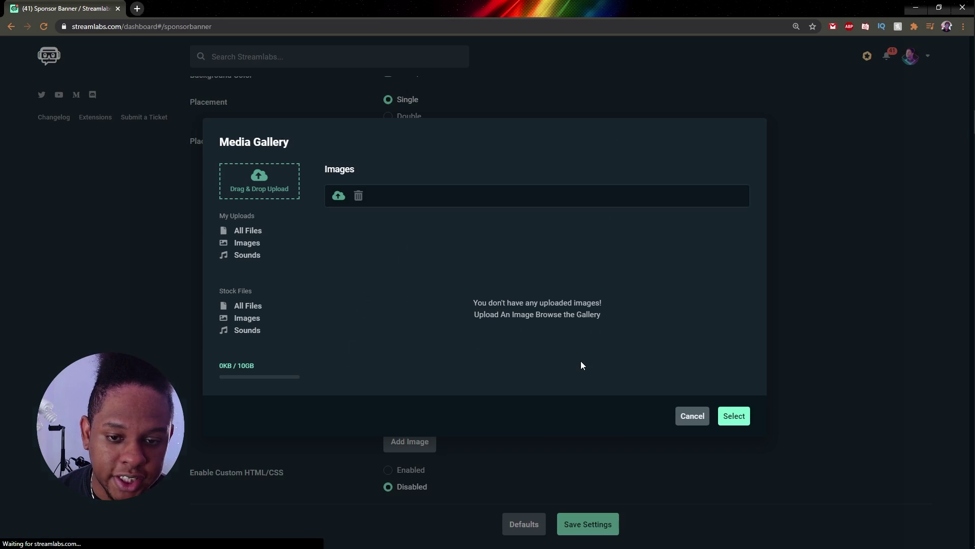
scroll(422, 264, "down", 10)
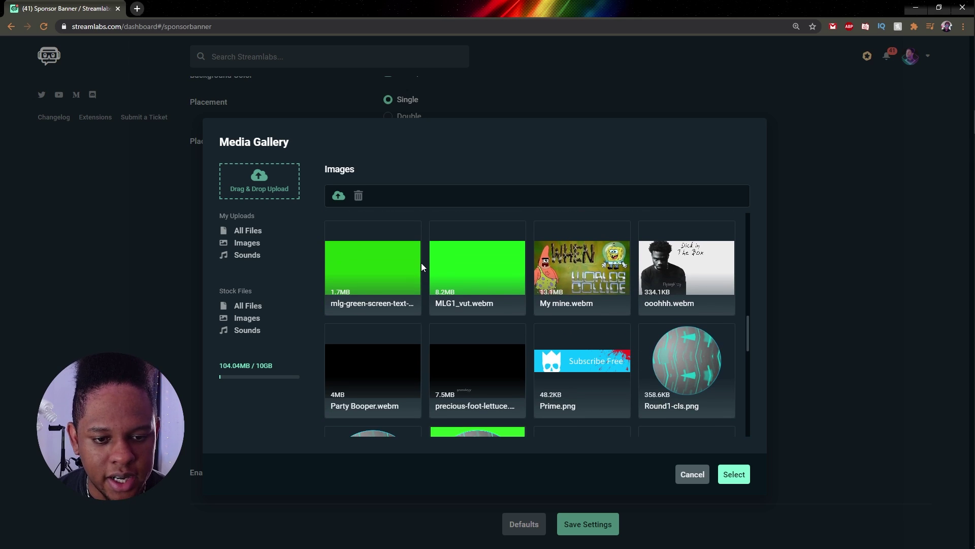
scroll(422, 263, "down", 10)
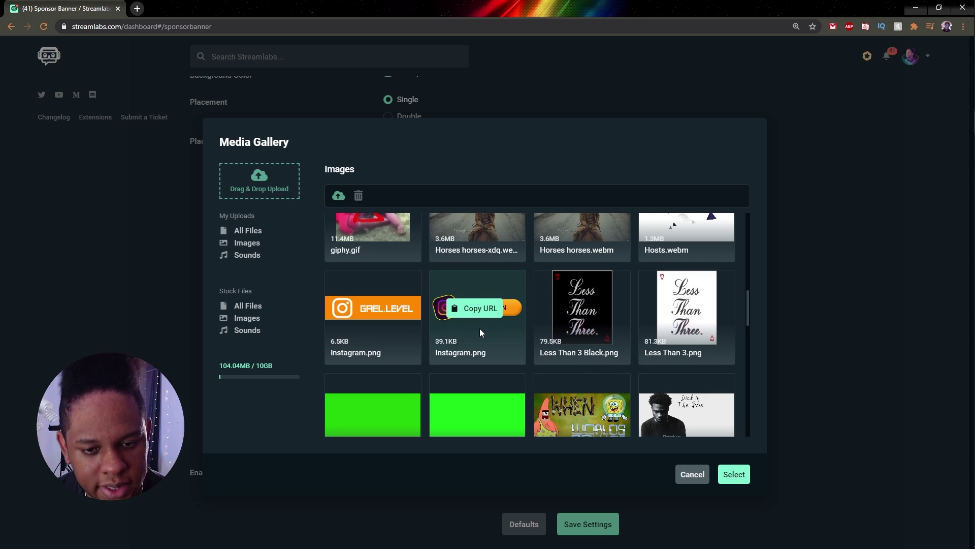
left_click(480, 329)
left_click(734, 474)
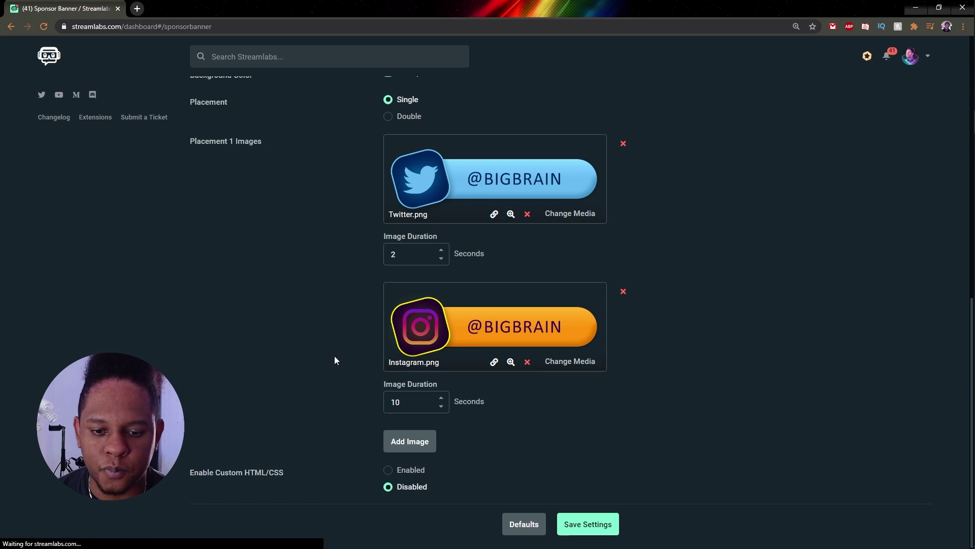
left_click_drag(402, 403, 379, 402)
type("2")
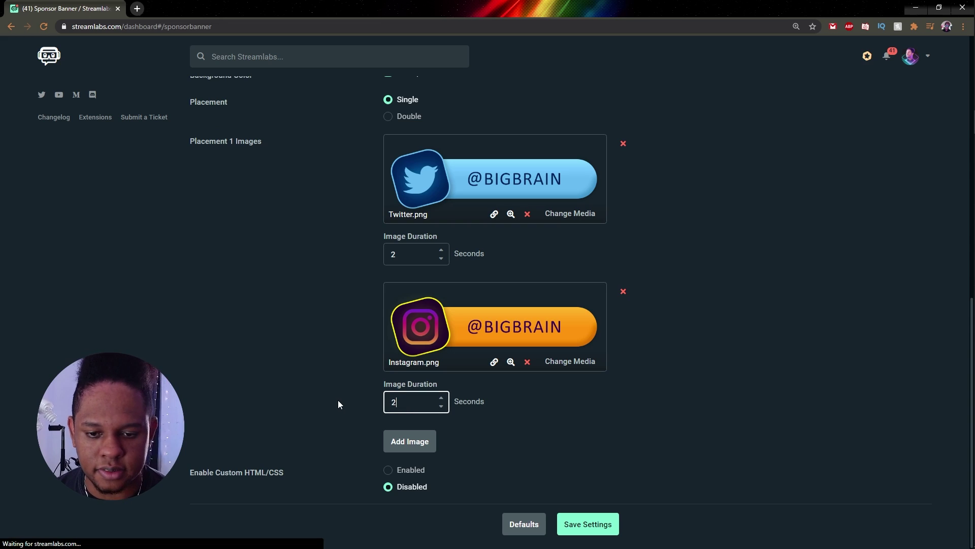
Step: Add Facebook.png as another placement image and set its duration to 2 seconds
left_click(406, 441)
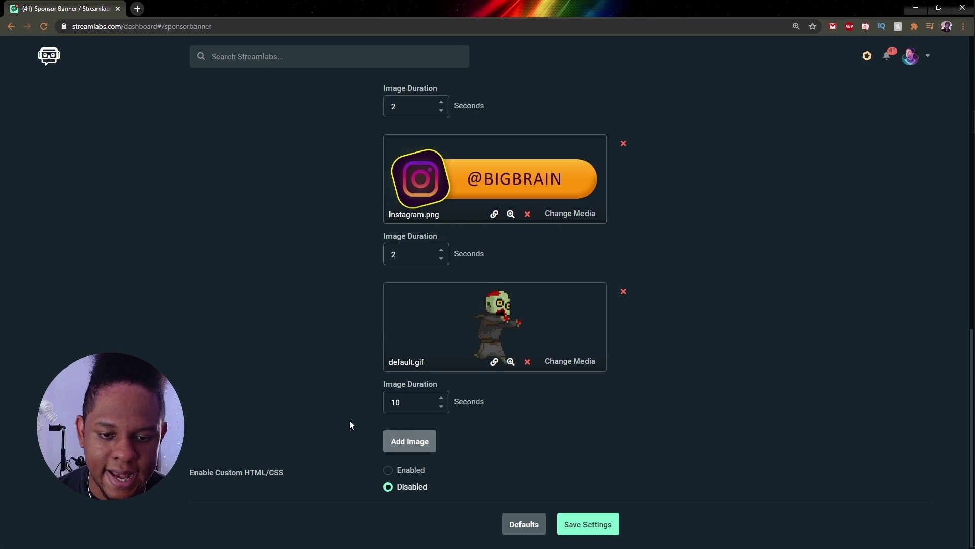
left_click(569, 362)
left_click(337, 198)
left_click(501, 310)
left_click(734, 474)
type("2")
left_click_drag(401, 402, 379, 402)
Step: Add Youtube.png as the last placement image with a duration of 2 seconds, and save the settings
left_click(410, 441)
left_click(569, 362)
left_click(443, 315)
left_click(734, 474)
type("2")
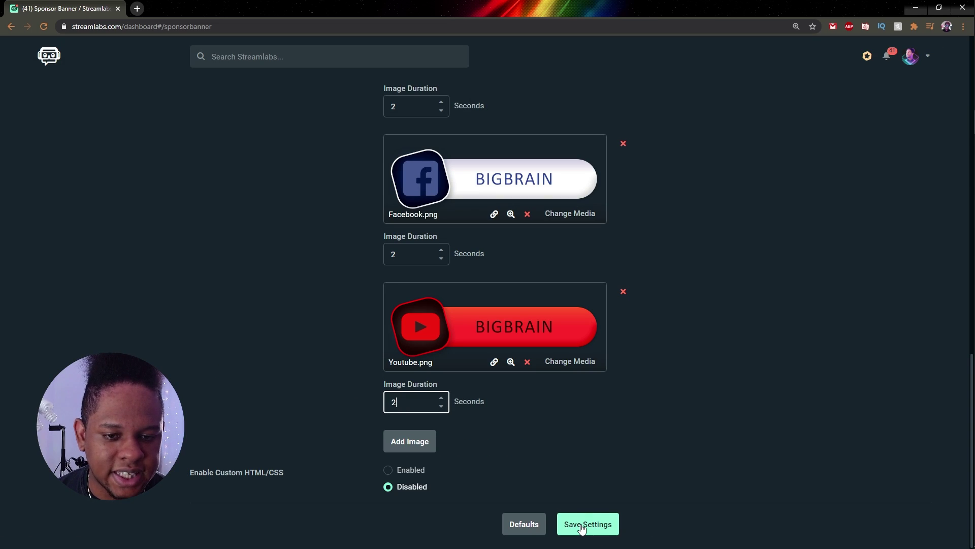
left_click(582, 528)
Step: Set the widget show duration to 0 mins 8 secs and save the settings
scroll(631, 391, "up", 15)
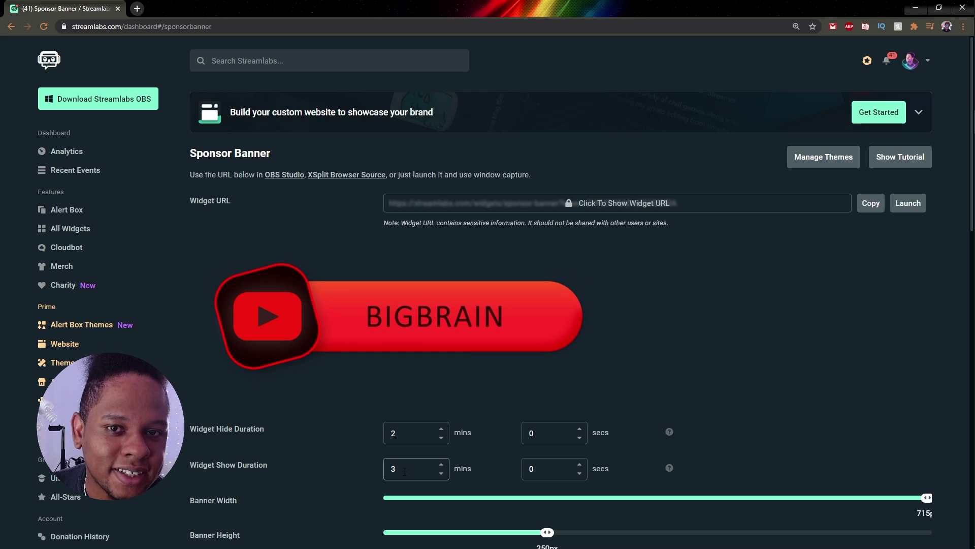
type("0")
key("Tab")
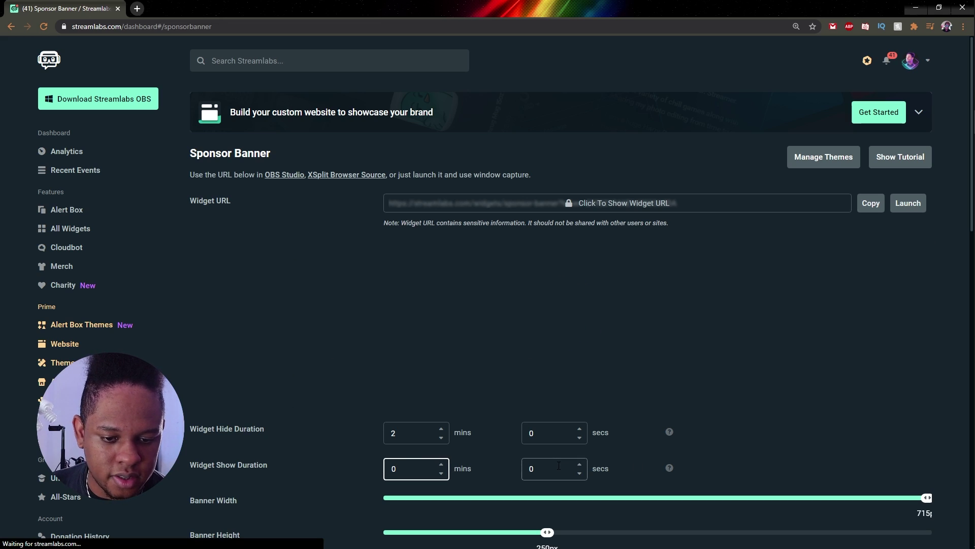
type("8")
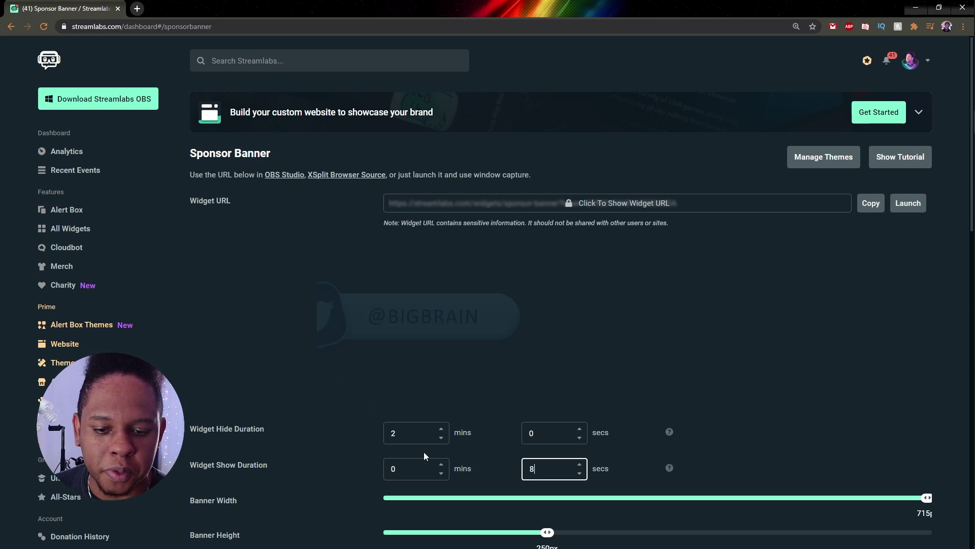
left_click(314, 387)
scroll(884, 399, "down", 15)
left_click(588, 524)
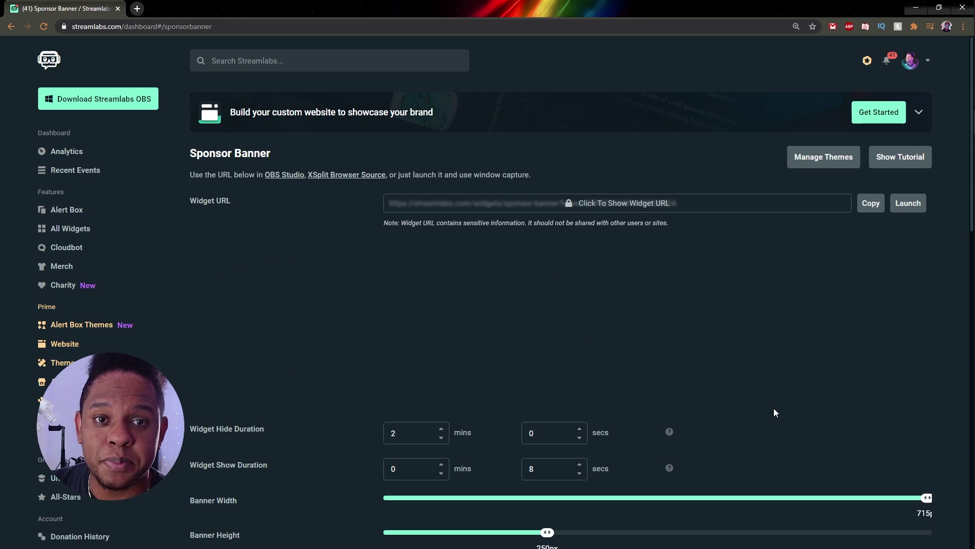
Step: Set the image animation to Flash and save the settings
scroll(773, 412, "down", 6)
left_click(442, 268)
scroll(447, 321, "down", 3)
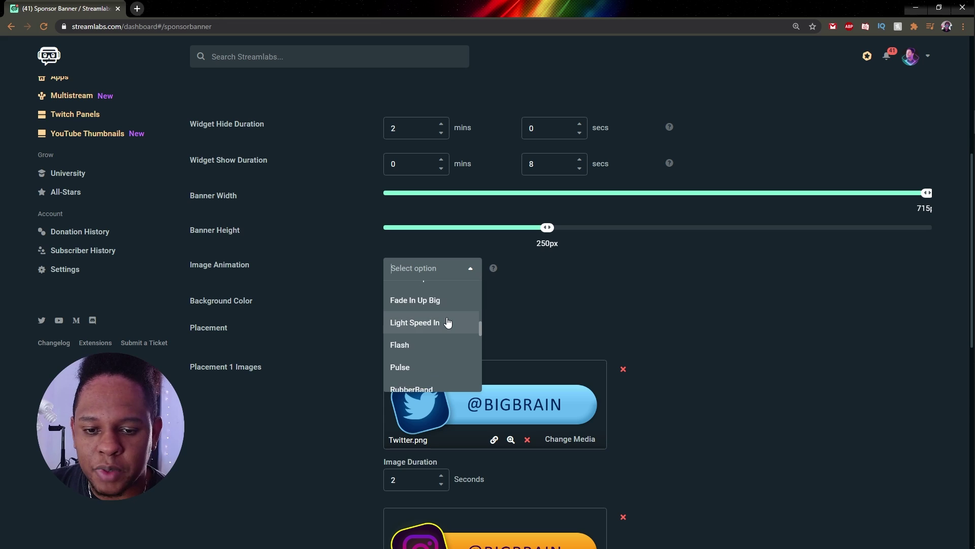
scroll(448, 323, "down", 2)
scroll(441, 330, "up", 2)
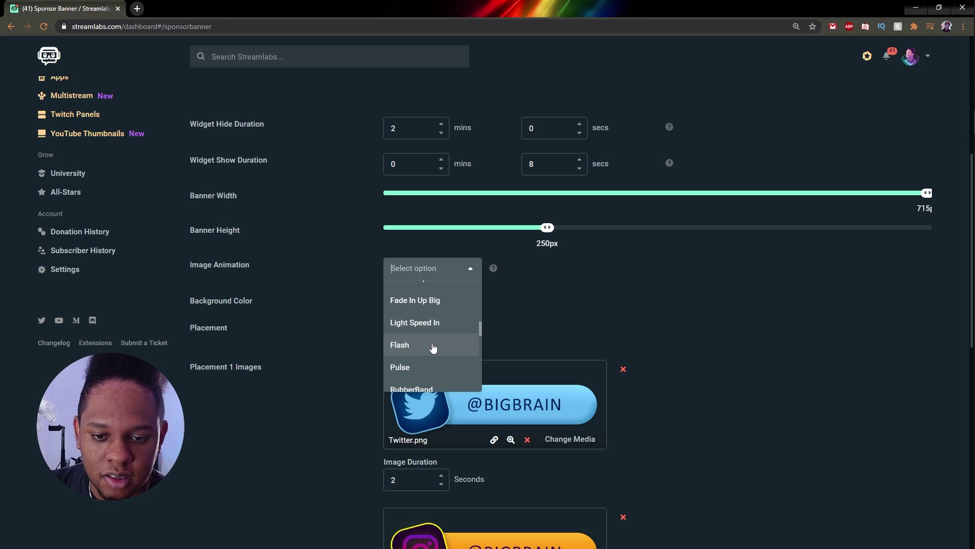
left_click(433, 345)
scroll(801, 306, "down", 10)
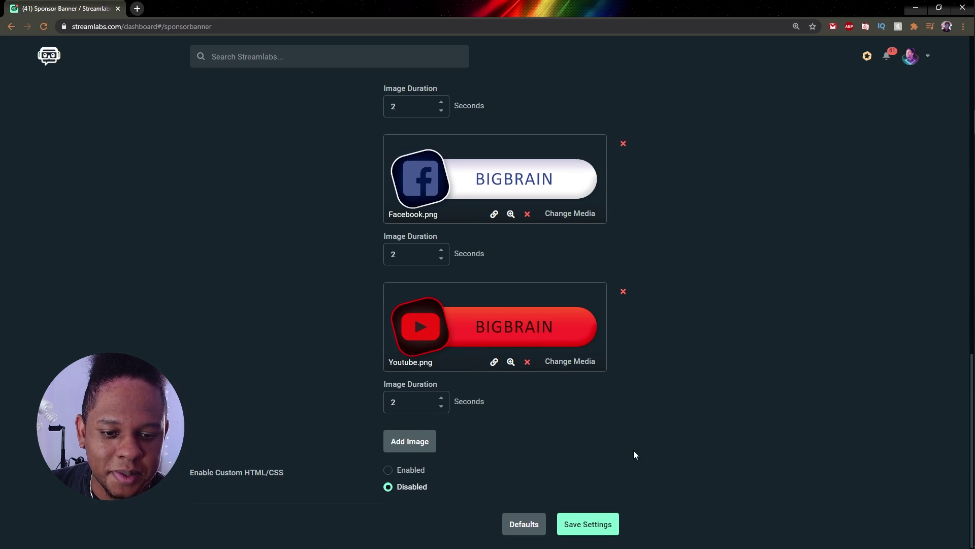
left_click(588, 525)
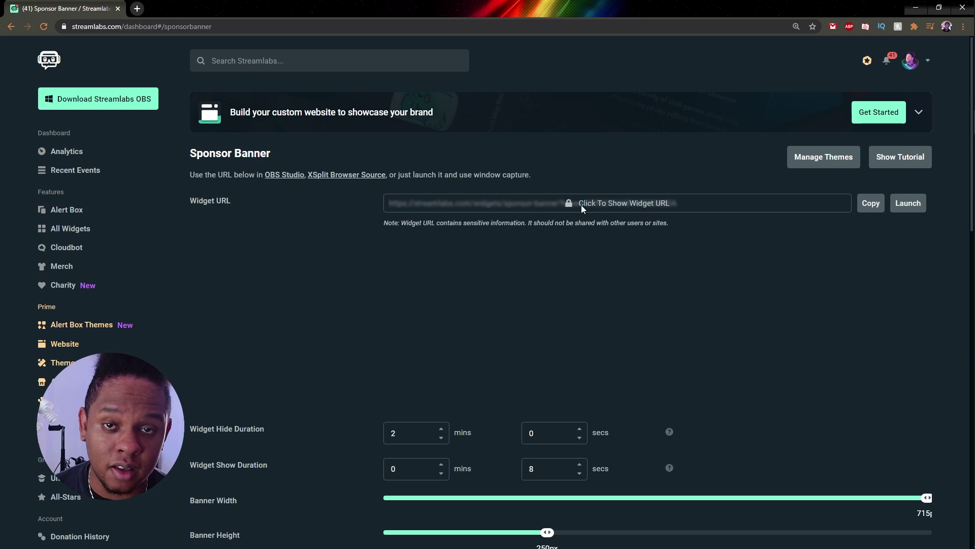
Step: Copy the Sponsor Banner widget URL, switch to OBS and create a new Browser source in the CAPTURE scene
left_click(874, 205)
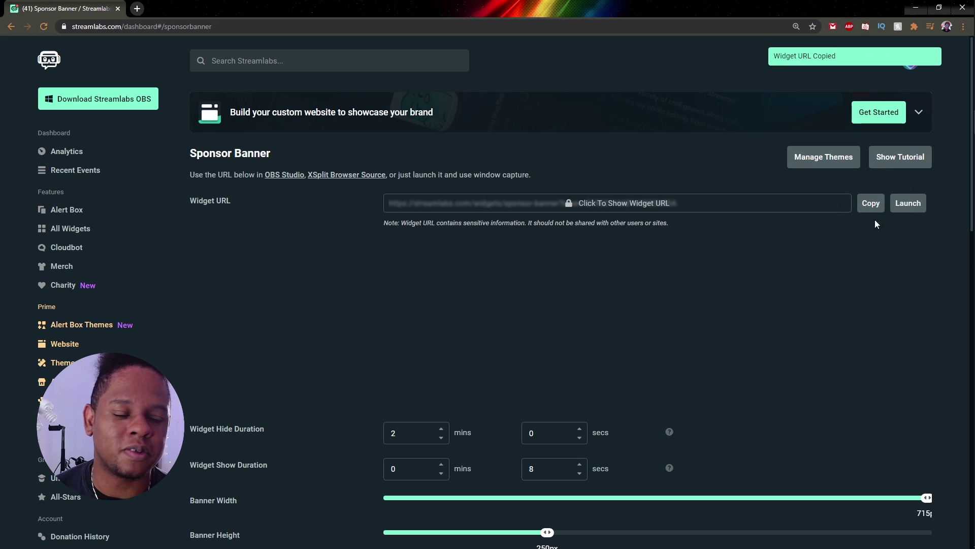
left_click(960, 218)
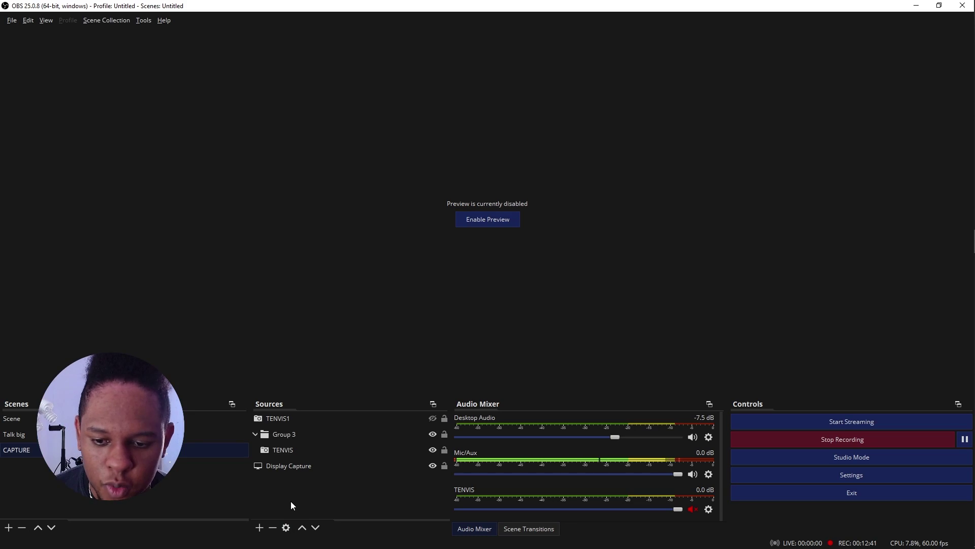
left_click(260, 528)
left_click(297, 334)
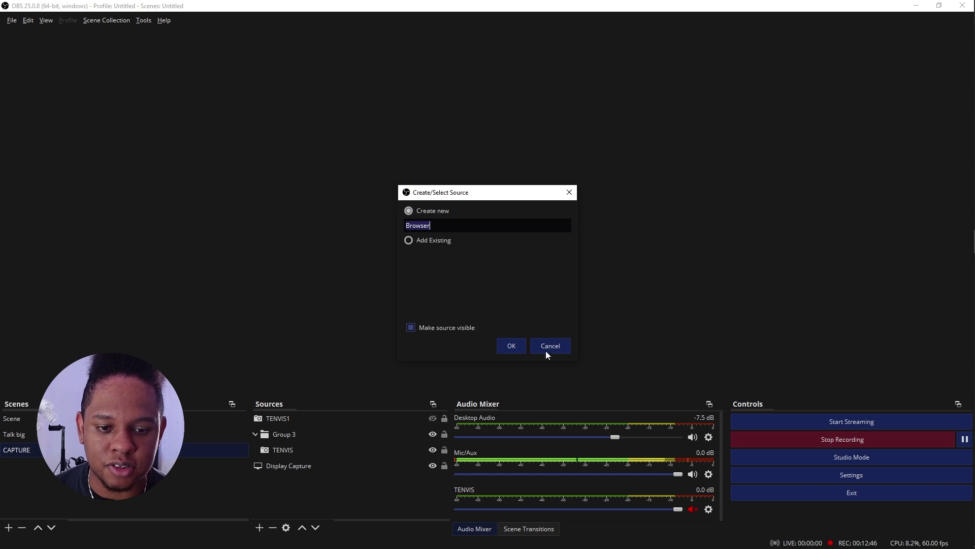
left_click(520, 349)
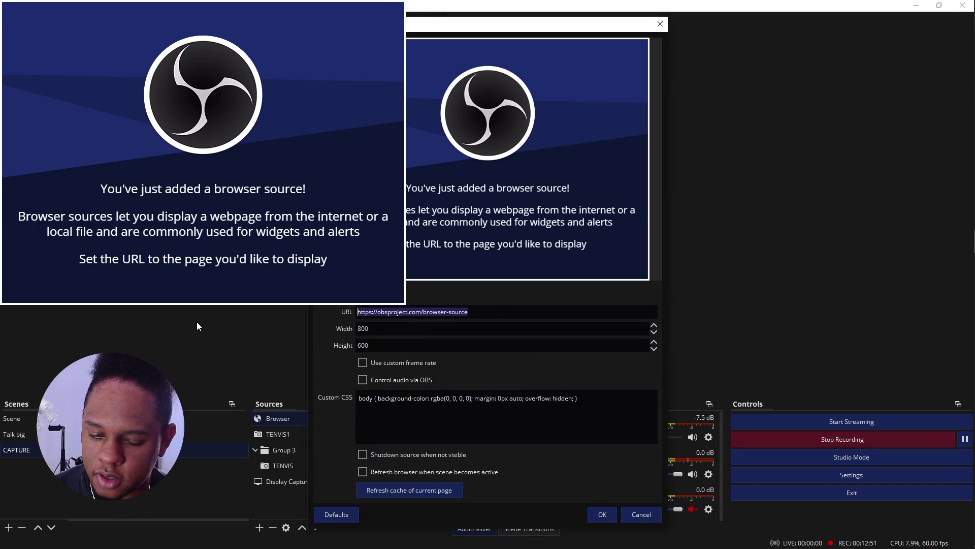
Step: Paste the copied widget URL with its access token as the Browser source's URL, and accept the 800 by 600 properties
key("ctrl+v")
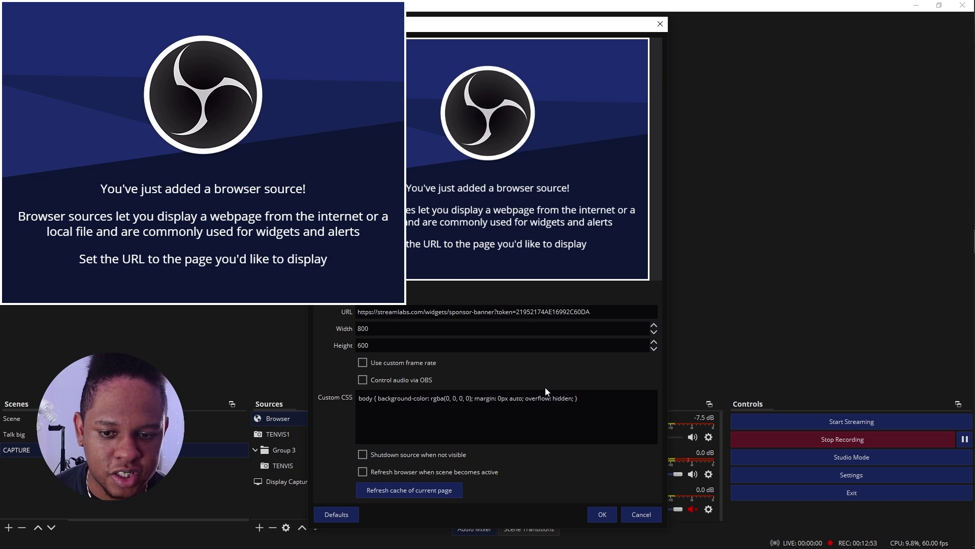
key("Tab")
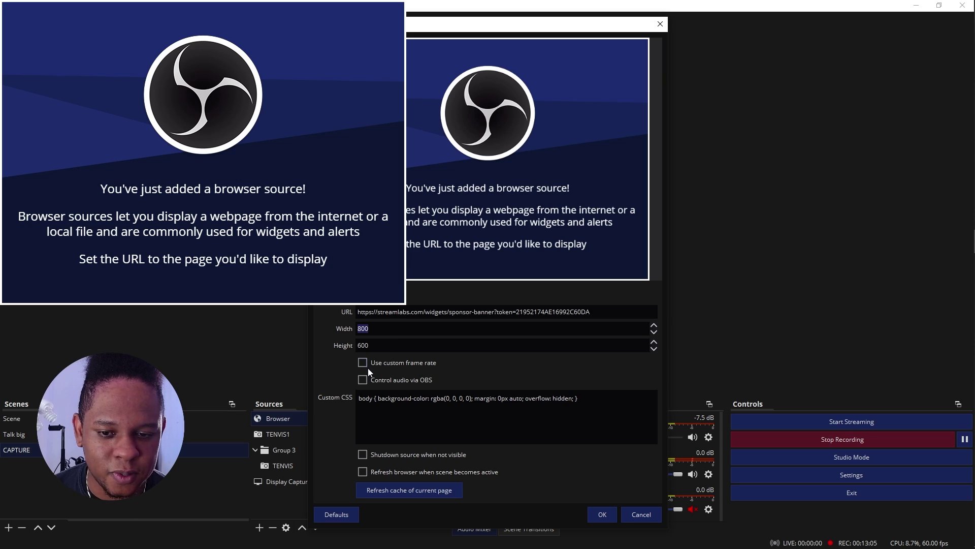
left_click(605, 516)
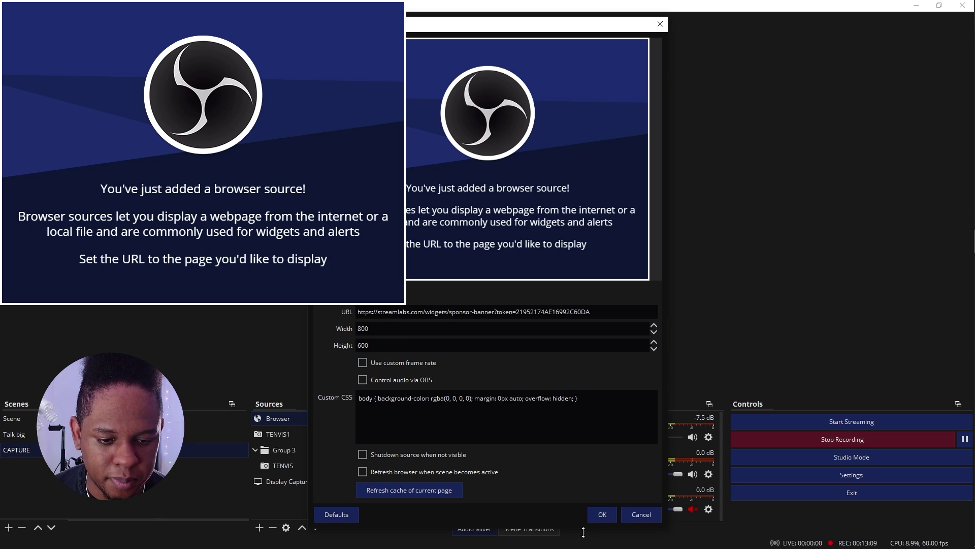
left_click(607, 513)
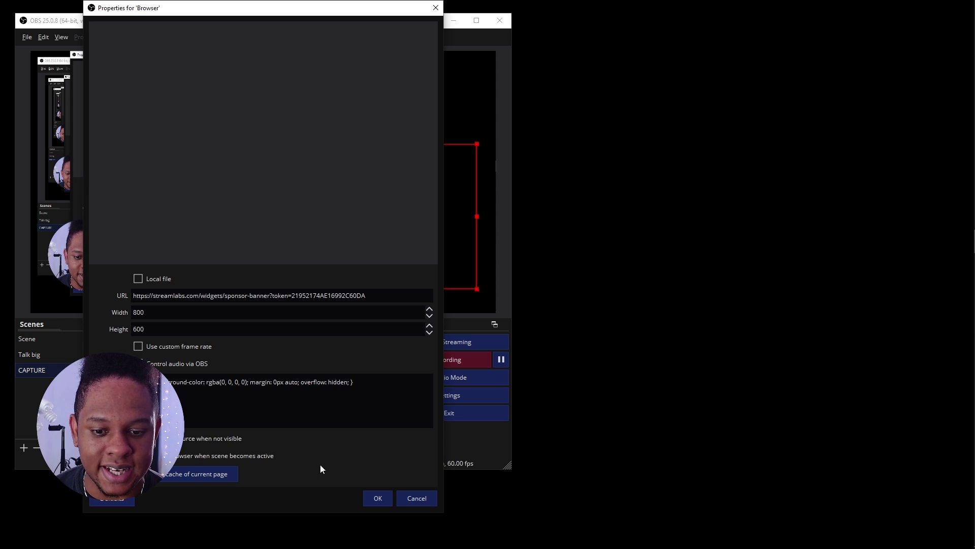
left_click(378, 498)
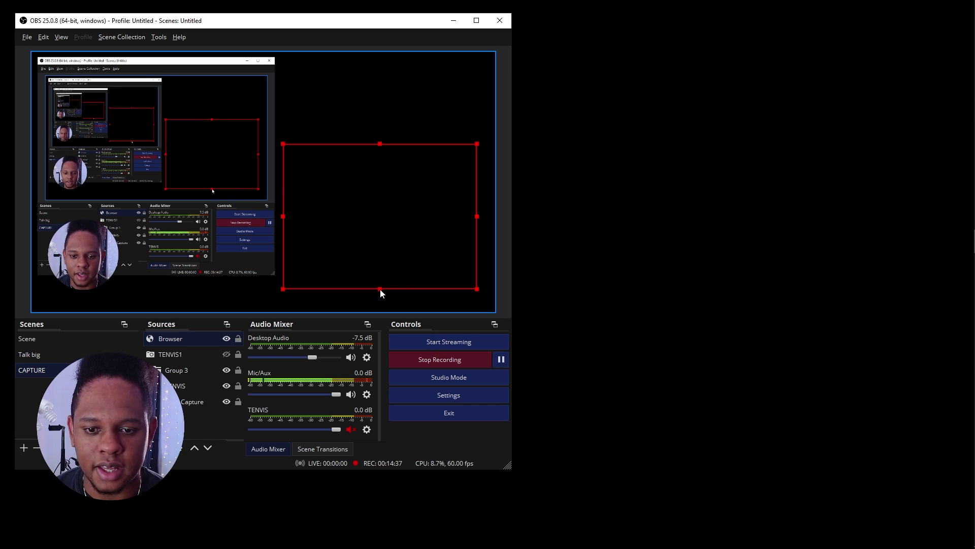
Step: Crop the empty lower part of the Browser source, and place it smaller in the canvas's lower-right corner
left_click_drag(380, 288, 380, 200)
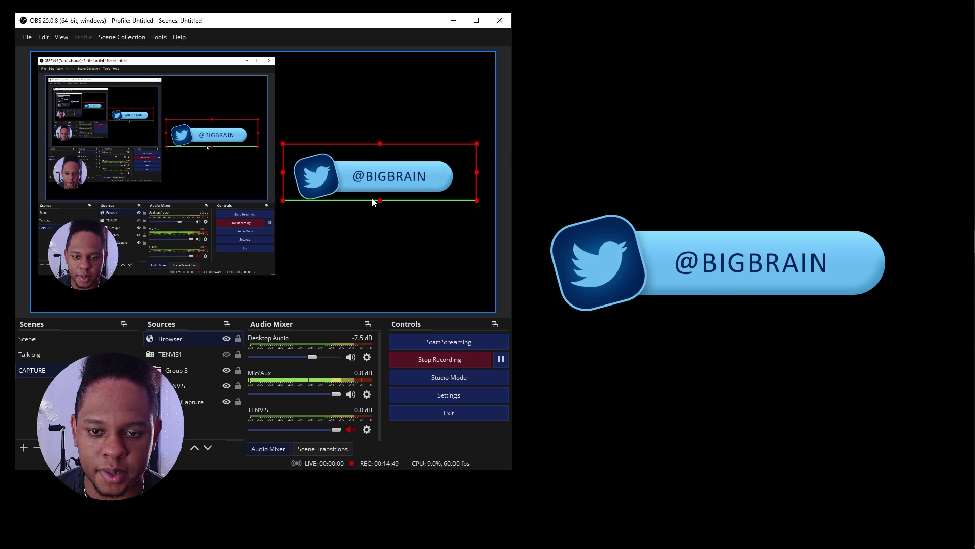
left_click_drag(378, 199, 389, 278)
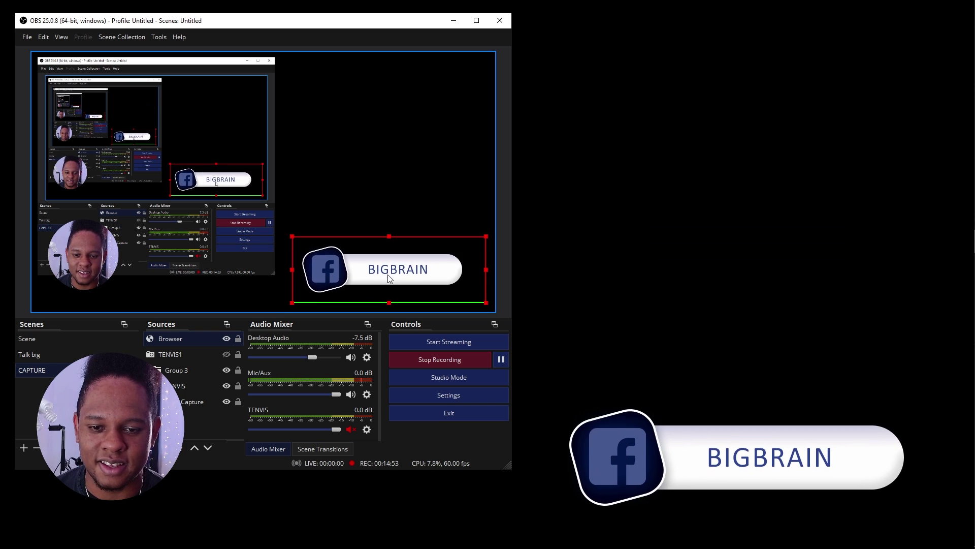
left_click_drag(291, 237, 365, 275)
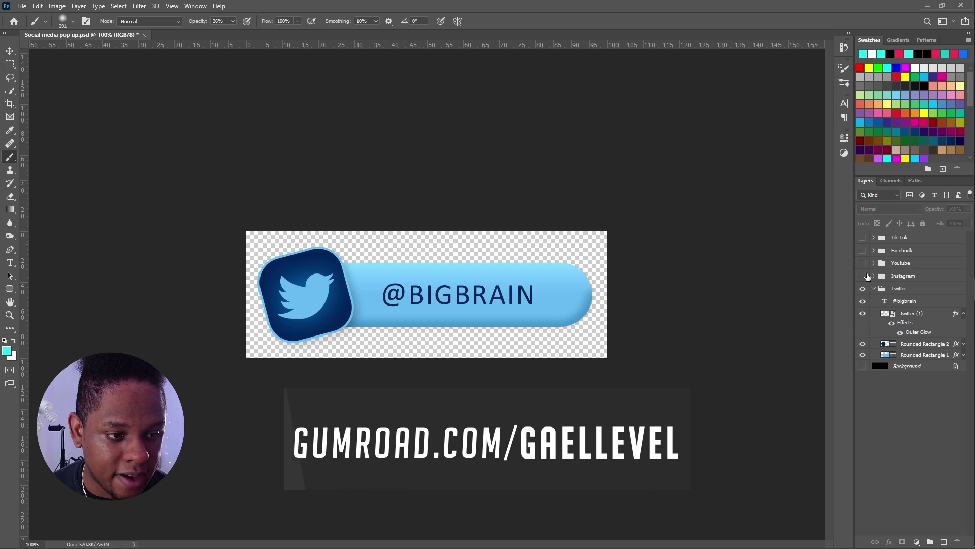
left_click_drag(862, 275, 863, 238)
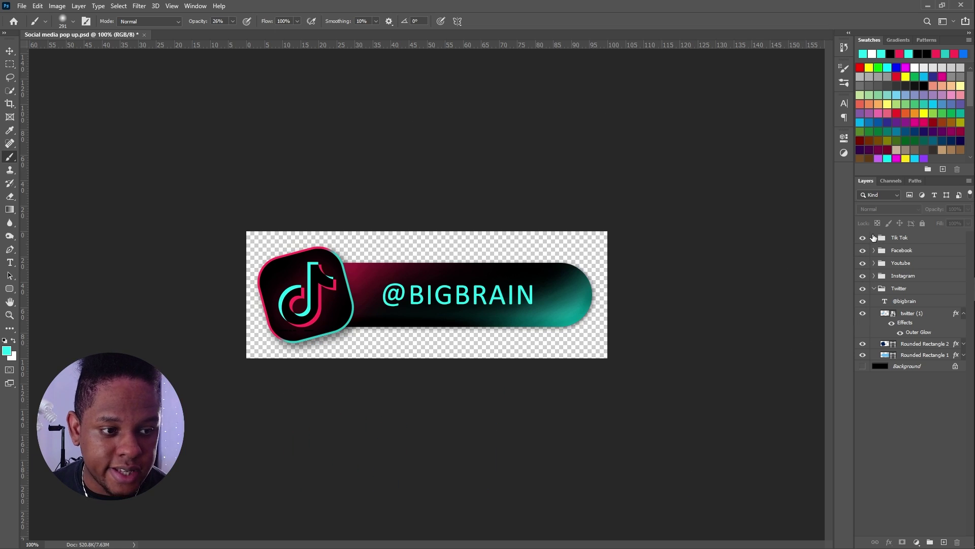
left_click(873, 238)
left_click(911, 251)
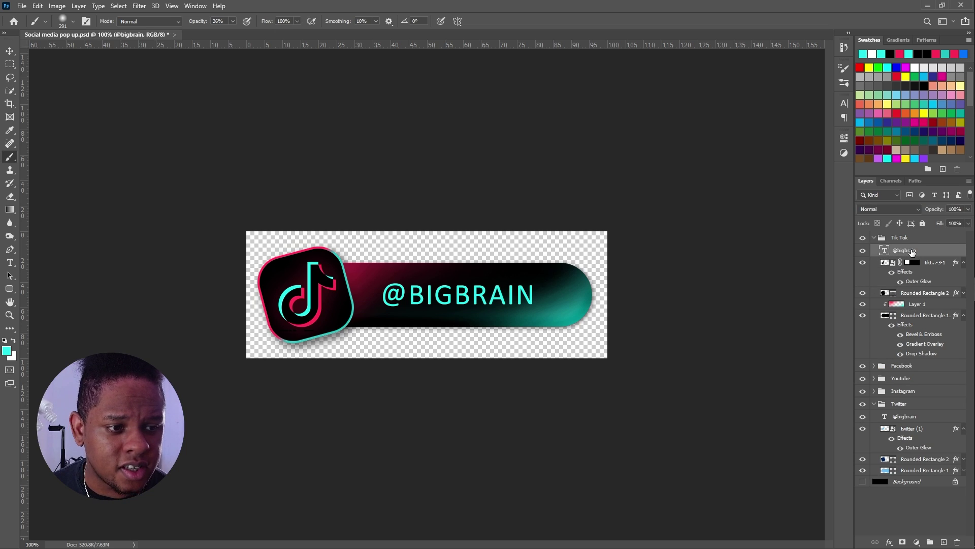
left_click(844, 103)
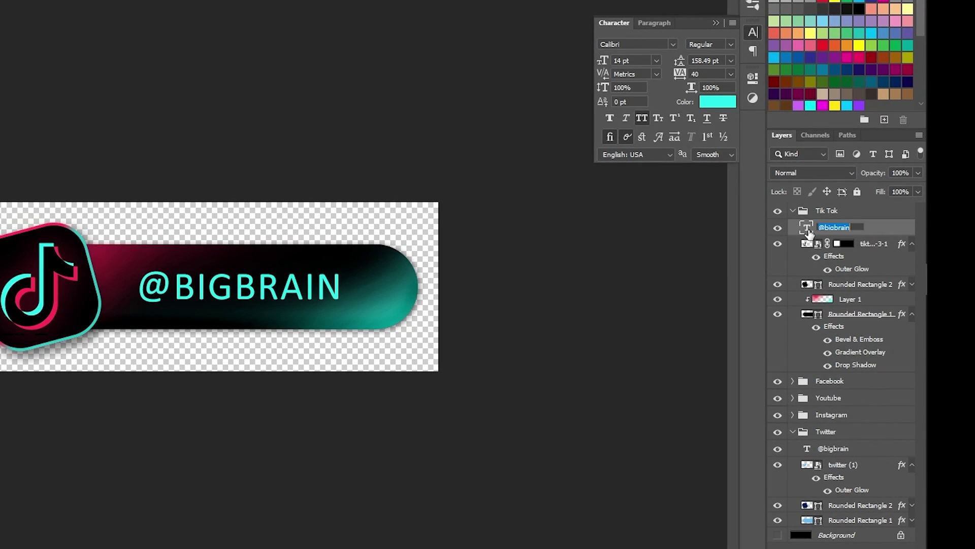
double_click(808, 232)
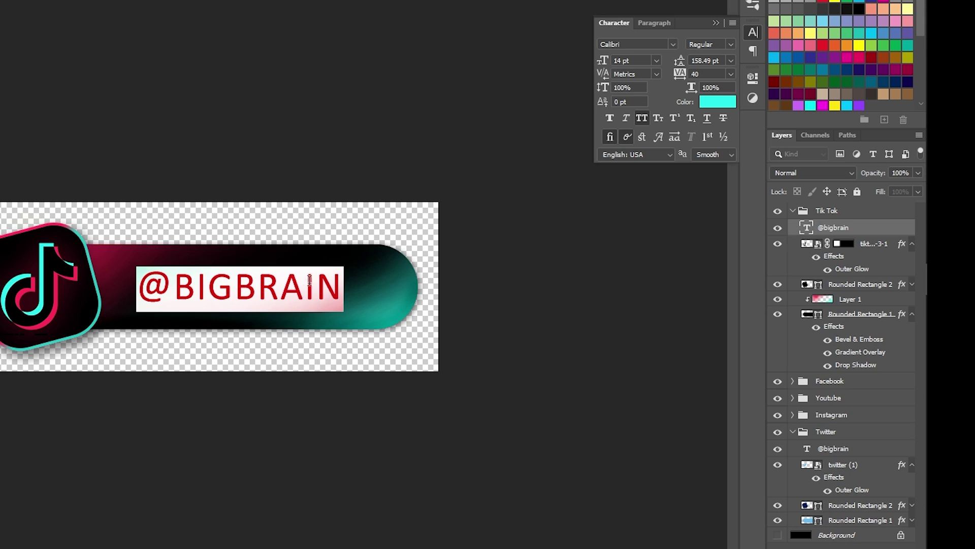
left_click(793, 211)
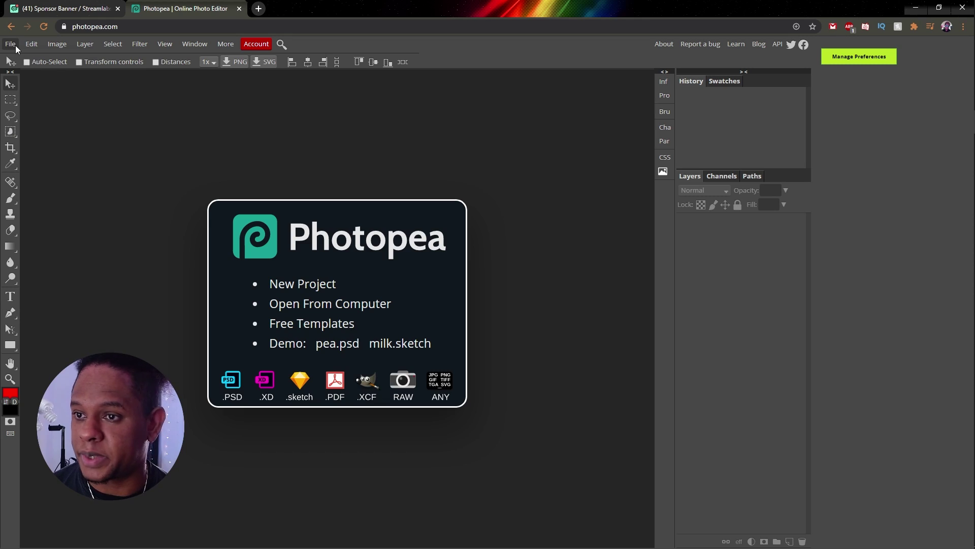
Step: Switch to Photopea and open Social media pop up.psd from the PSD folder of Social pop up 2020
left_click(16, 48)
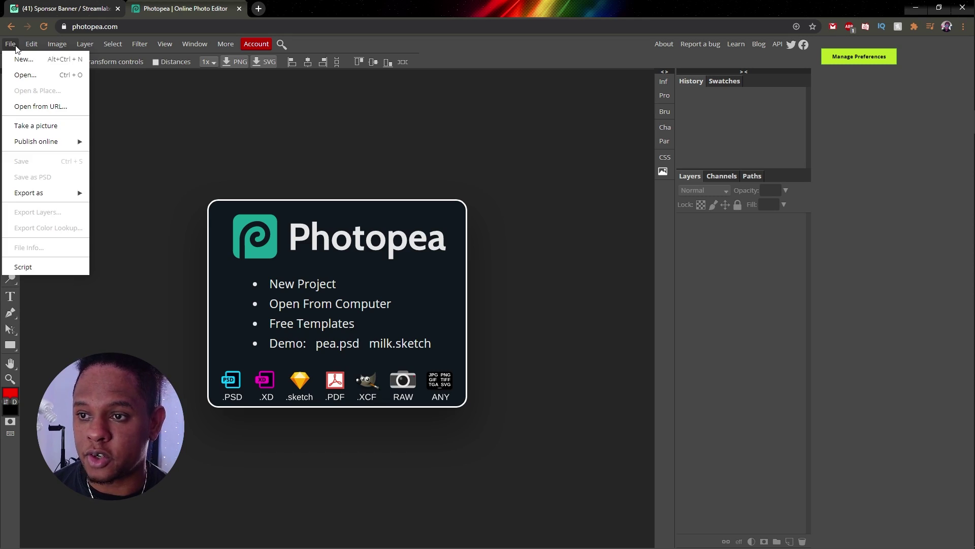
left_click(20, 71)
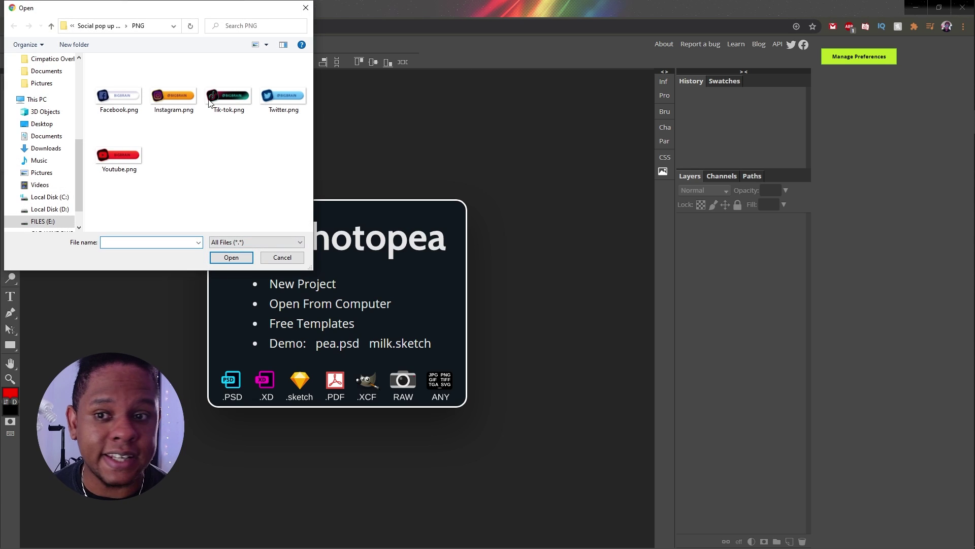
left_click(101, 25)
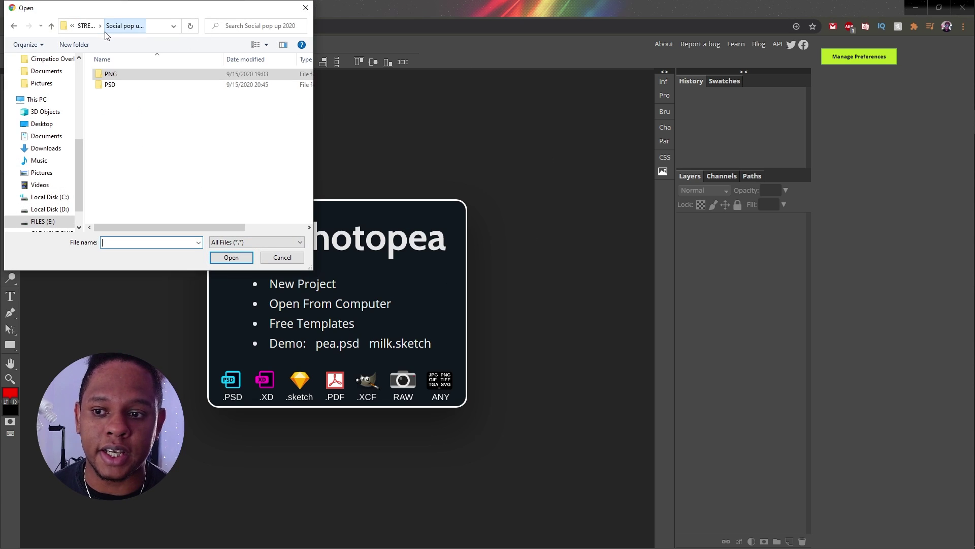
left_click(112, 85)
double_click(114, 89)
double_click(114, 89)
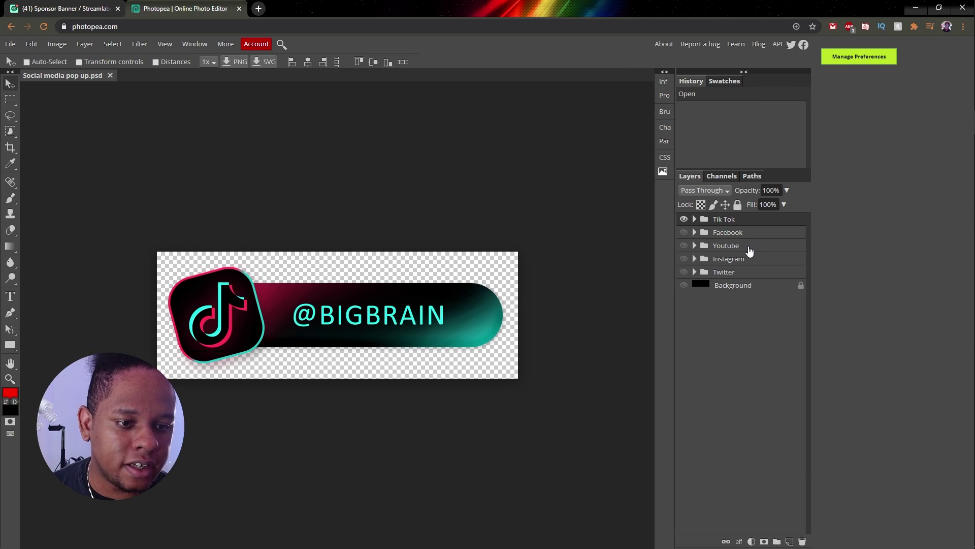
left_click(694, 219)
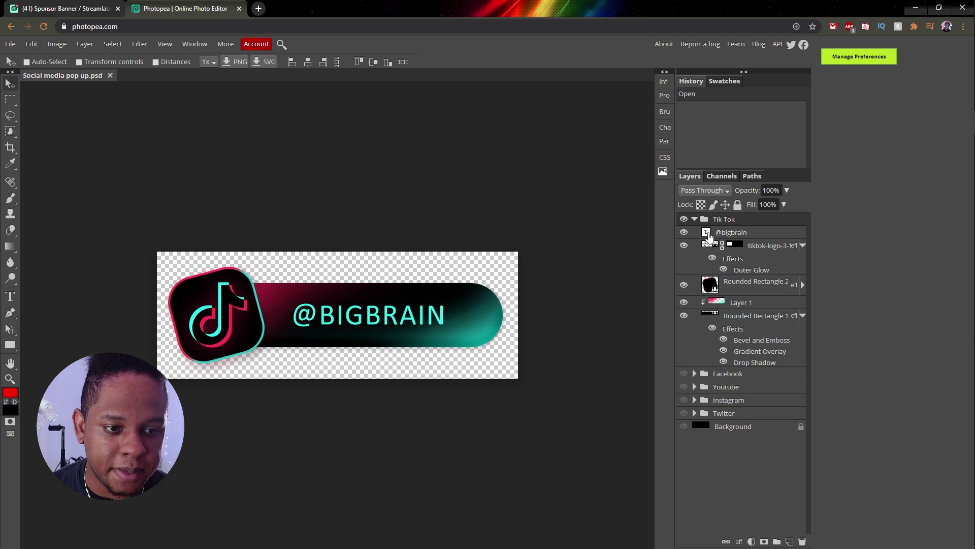
double_click(706, 232)
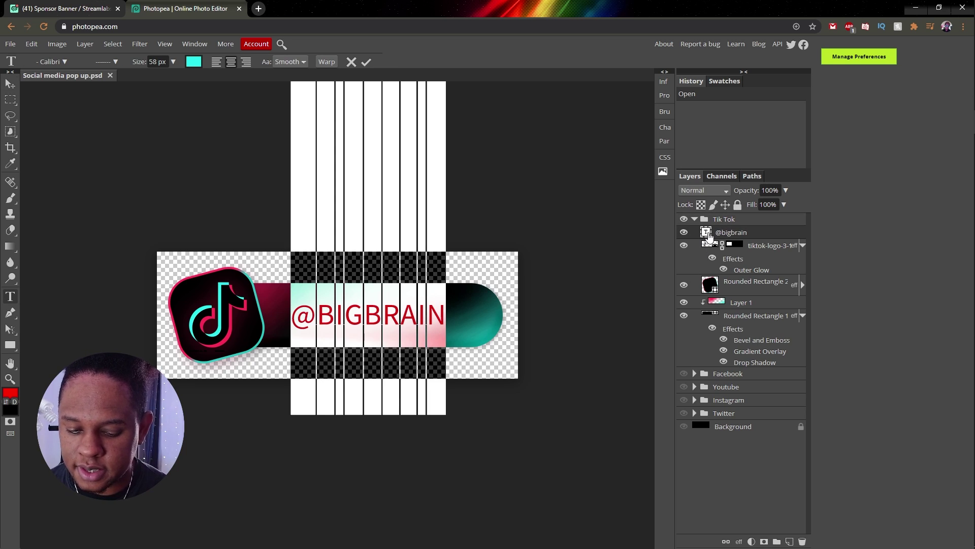
type("@SUPERB")
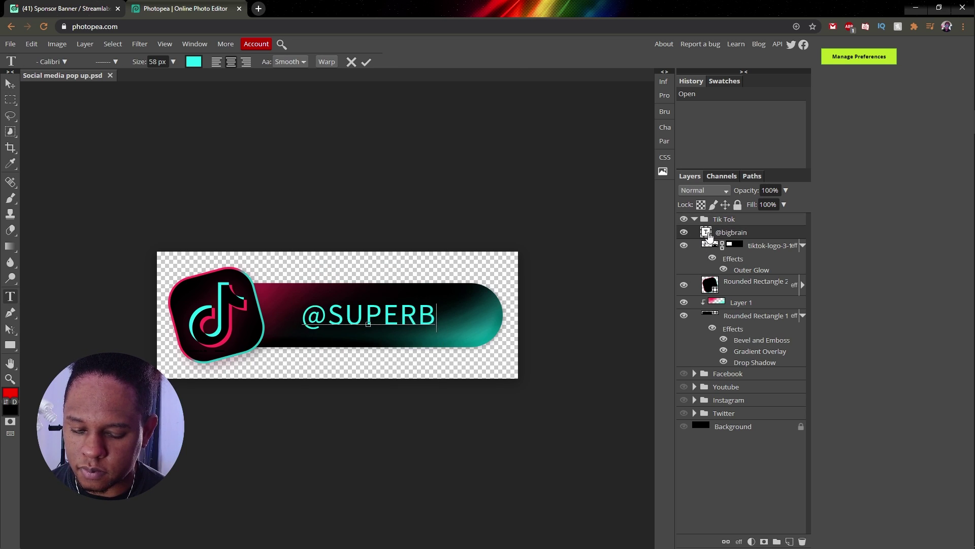
type("RAIN")
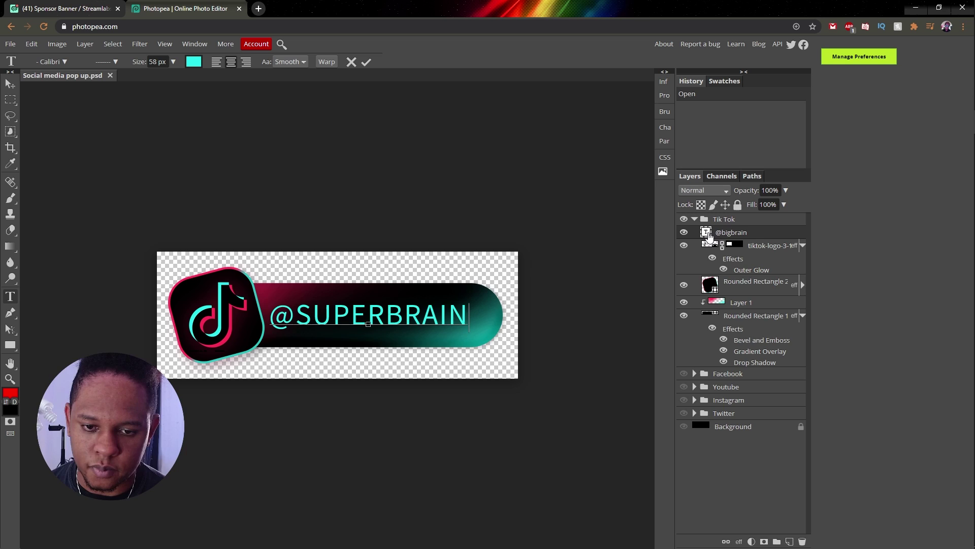
Step: Export the Tik Tok banner as a PNG of 711 by 250 px at 100% quality
left_click(10, 44)
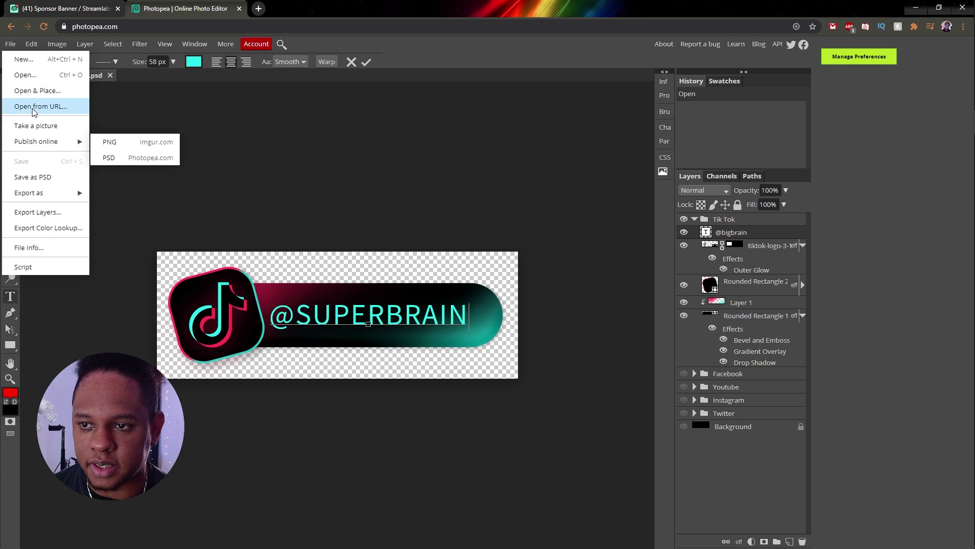
mouse_move(41, 193)
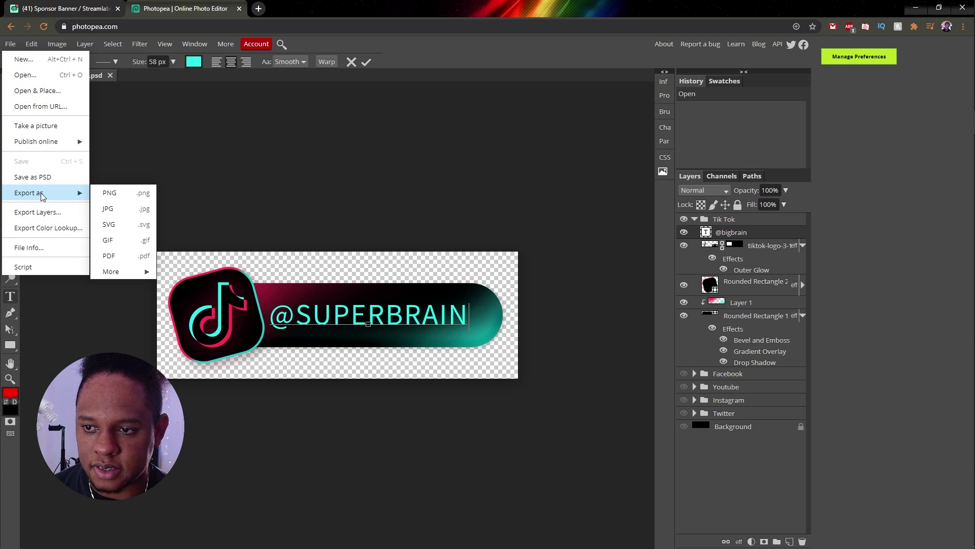
left_click(117, 197)
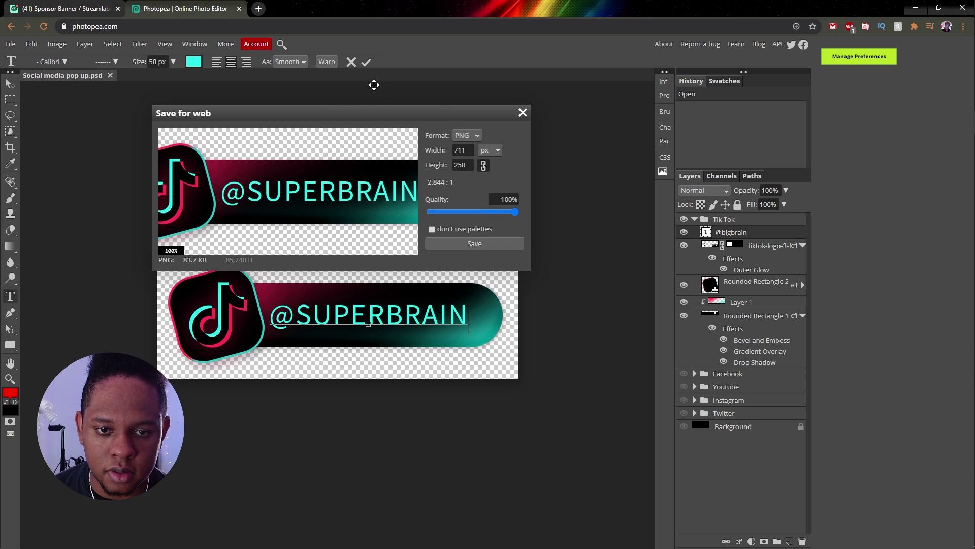
left_click(480, 244)
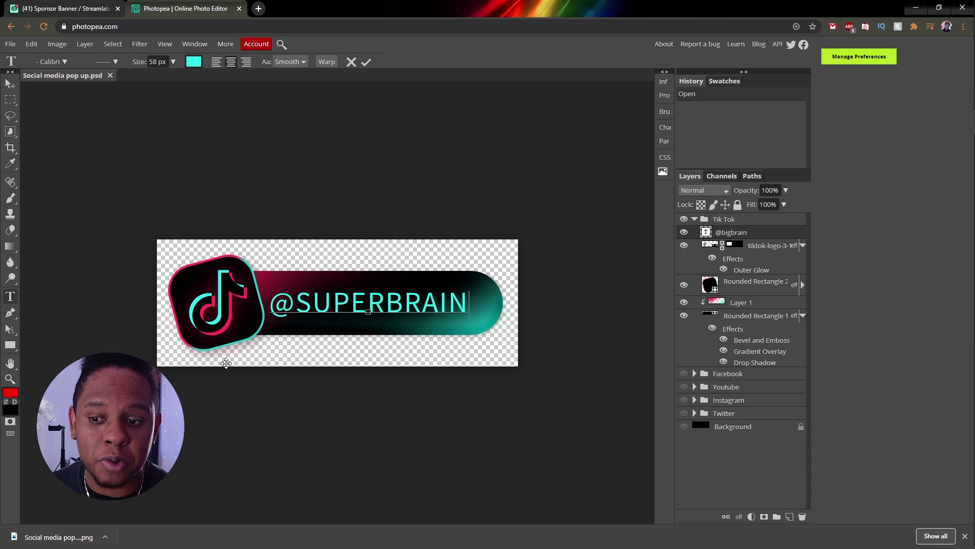
Step: Return to the Streamlabs Sponsor Banner page and review the placement images with their durations
left_click(98, 8)
scroll(304, 345, "down", 7)
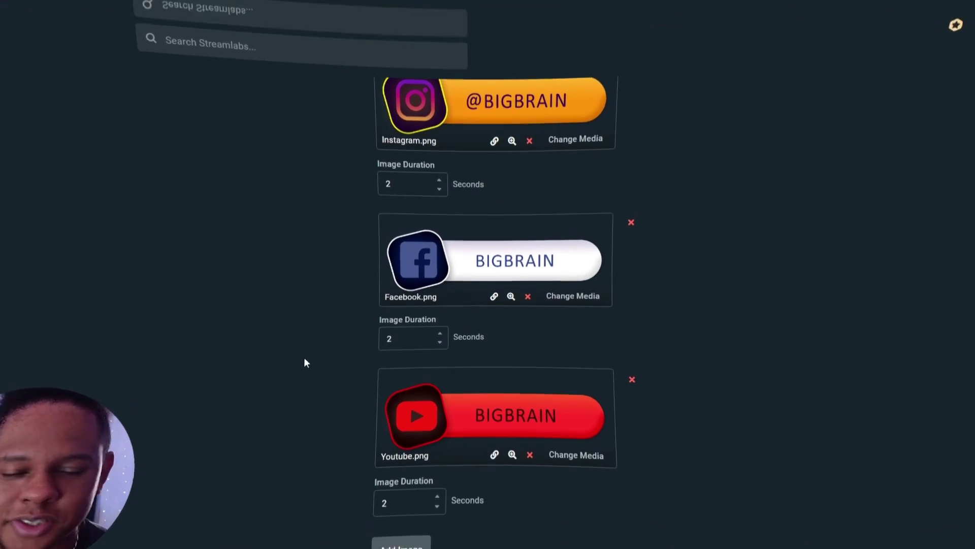